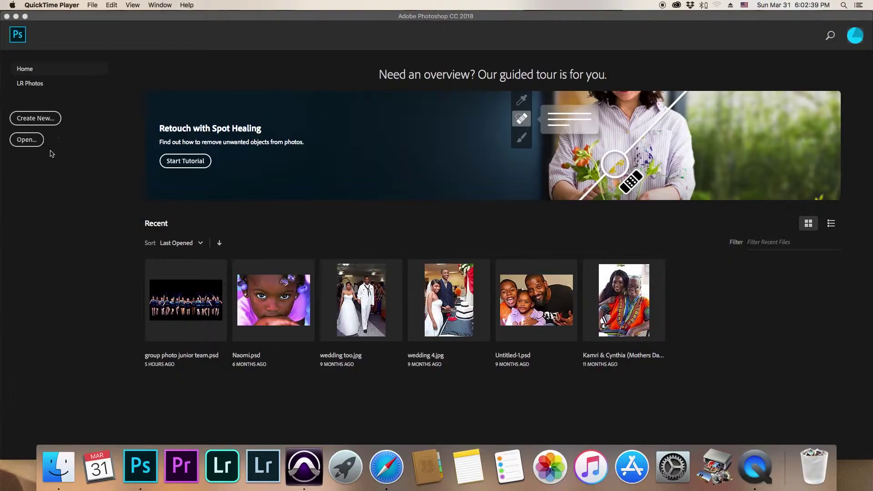
# Create a new 1920 x 1080 px document at 300 ppi from the recent custom preset.
pyautogui.click(41, 122)
pyautogui.click(35, 118)
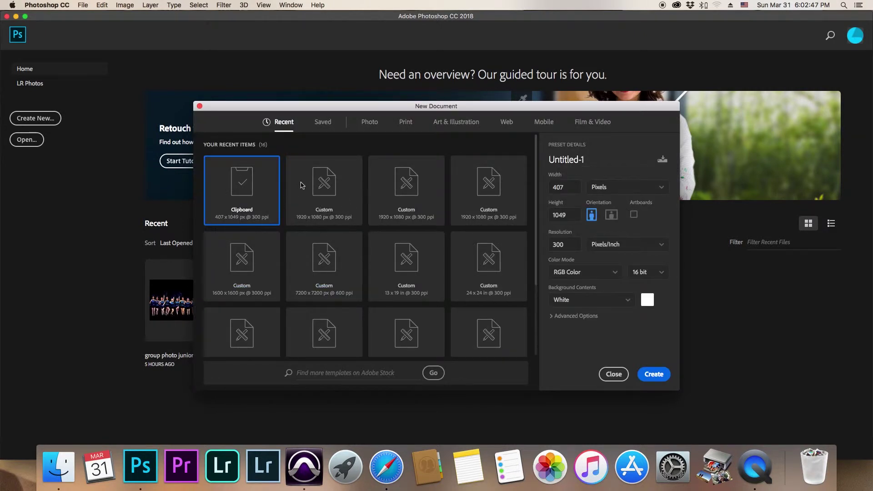
pyautogui.click(302, 185)
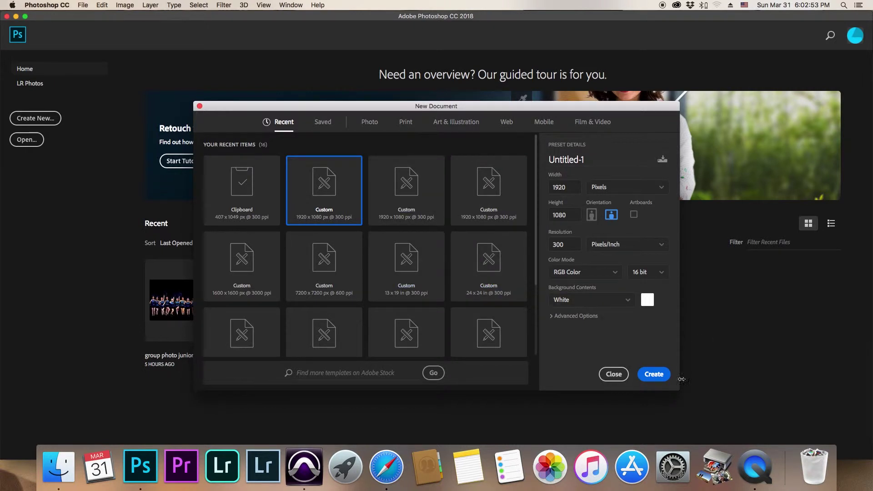
pyautogui.click(655, 377)
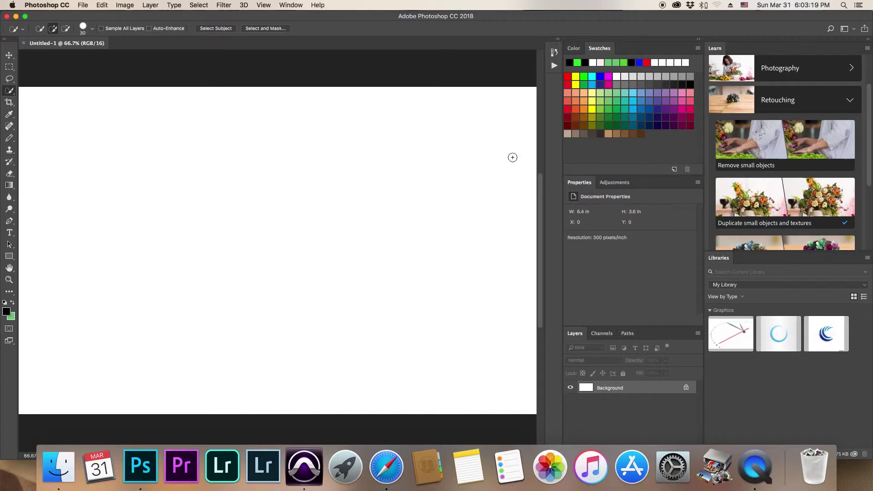
# Add a solid color fill layer with a gray layer label and black (000000) as its fill color.
pyautogui.click(149, 5)
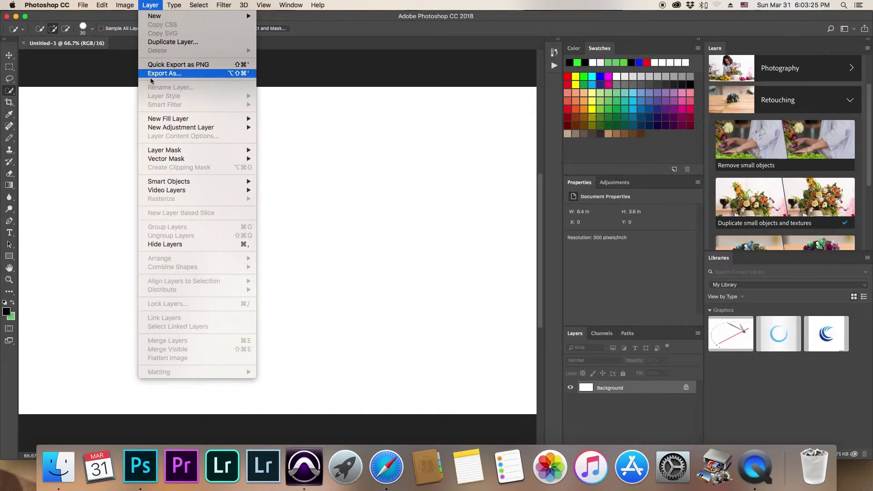
pyautogui.moveTo(158, 123)
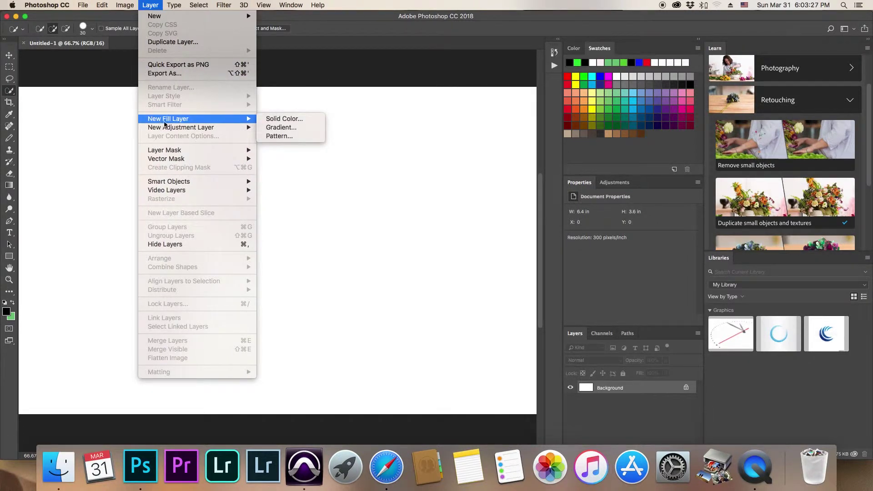
pyautogui.click(280, 122)
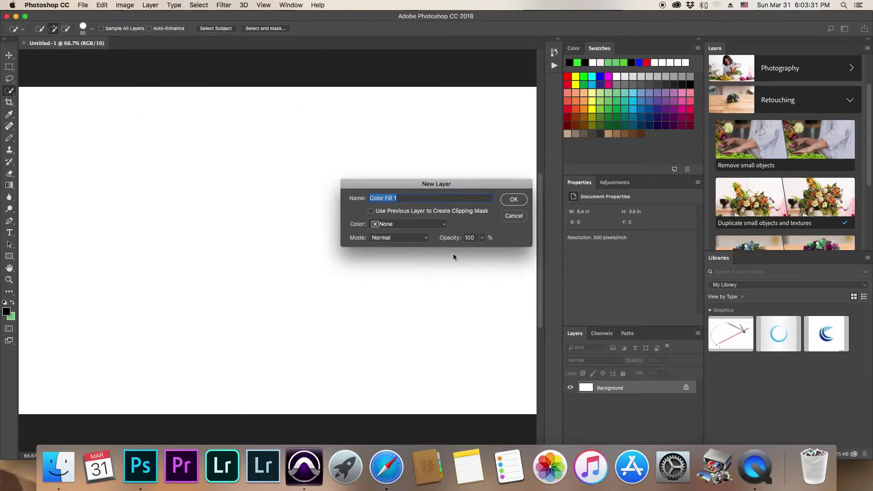
pyautogui.click(445, 224)
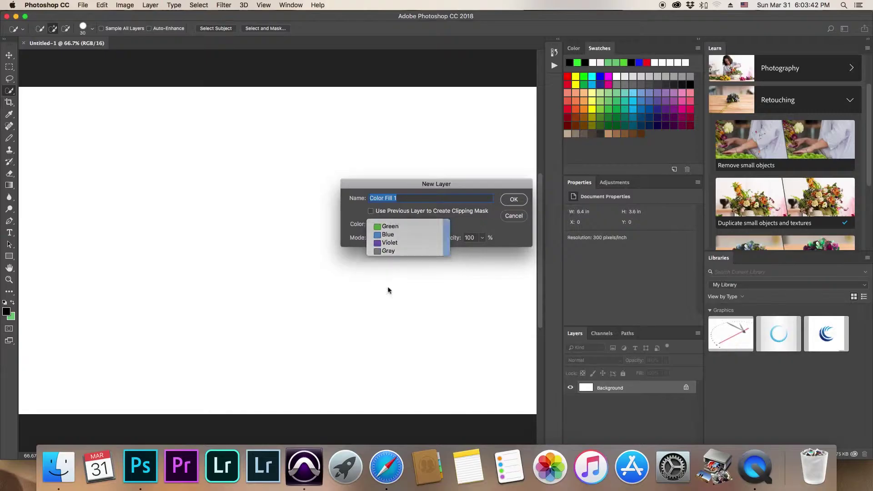
pyautogui.click(387, 288)
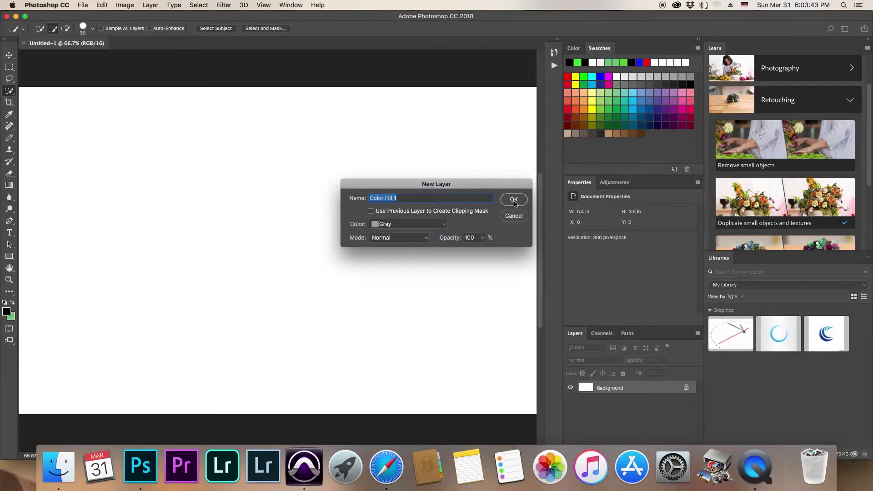
pyautogui.click(514, 200)
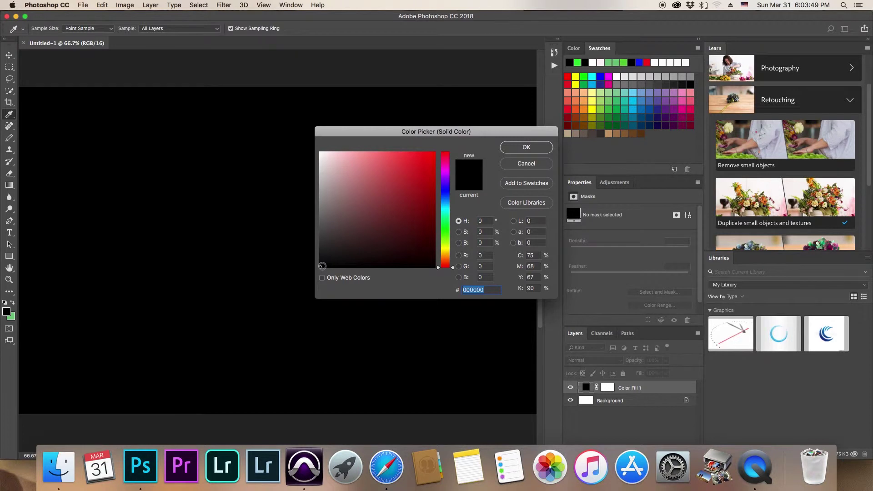
pyautogui.moveTo(322, 265)
pyautogui.mouseDown()
pyautogui.moveTo(382, 204)
pyautogui.moveTo(411, 203)
pyautogui.moveTo(333, 188)
pyautogui.moveTo(427, 219)
pyautogui.moveTo(413, 177)
pyautogui.moveTo(351, 172)
pyautogui.moveTo(429, 187)
pyautogui.moveTo(335, 241)
pyautogui.moveTo(317, 271)
pyautogui.mouseUp()
pyautogui.click(527, 147)
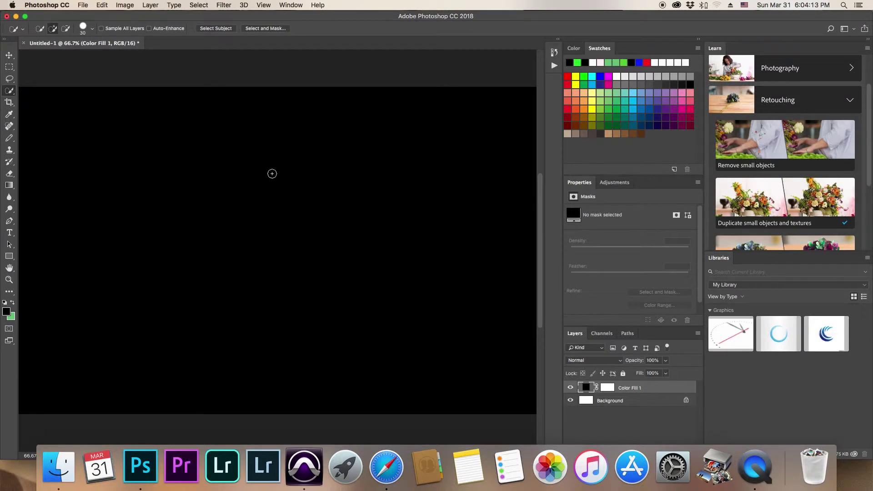
# Place Untitled-61.png from the desktop folder dance Fluer Final into the document at its fitted size.
pyautogui.click(61, 468)
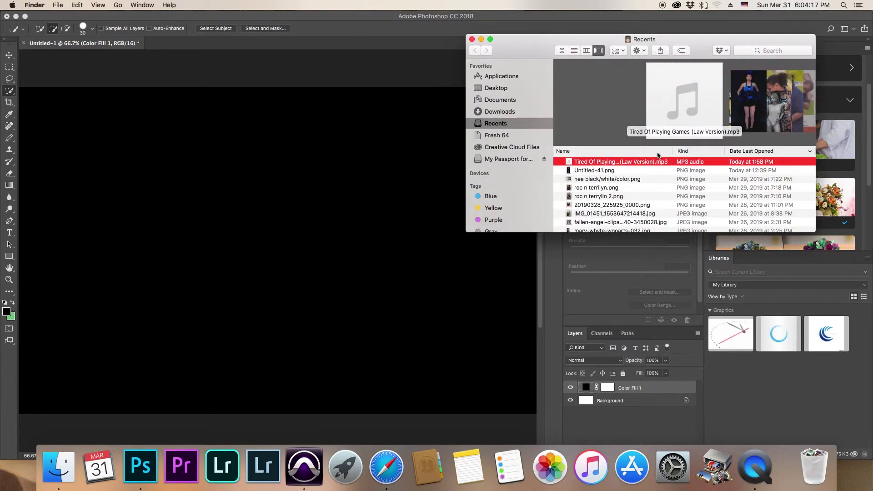
pyautogui.click(497, 88)
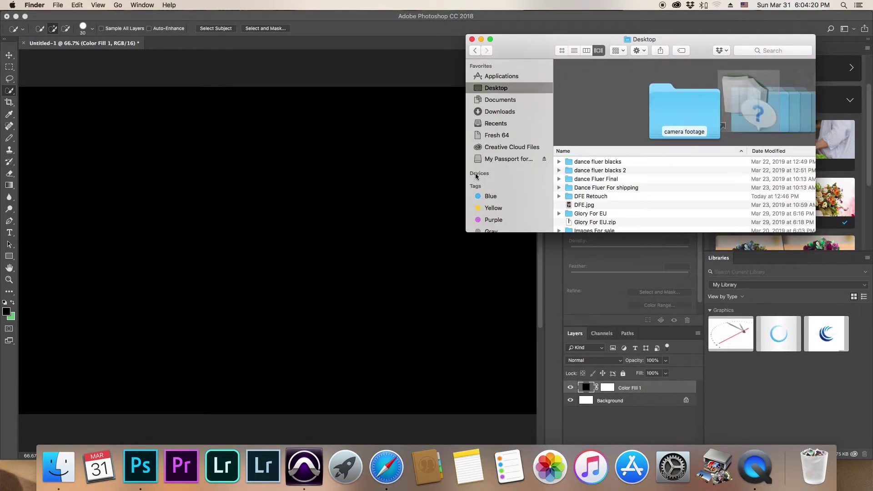
pyautogui.click(607, 180)
pyautogui.doubleClick(607, 180)
pyautogui.scroll(-10, 727, 122)
pyautogui.scroll(-15, 726, 122)
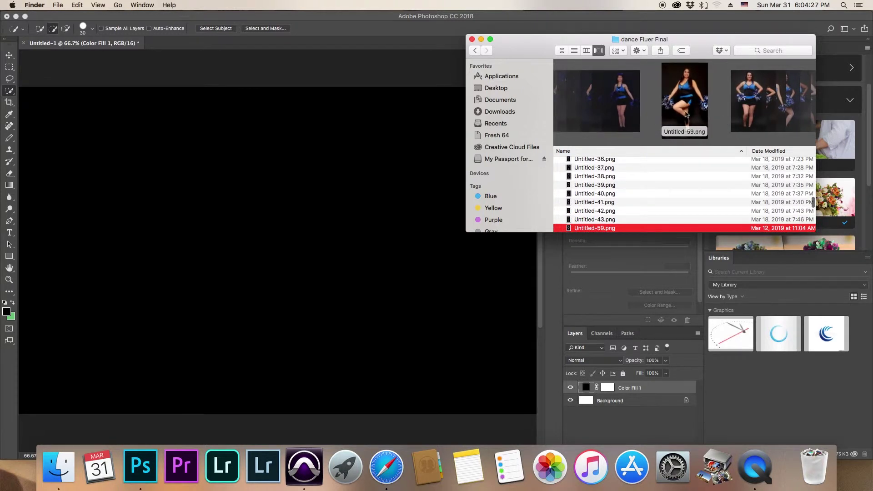
pyautogui.click(744, 108)
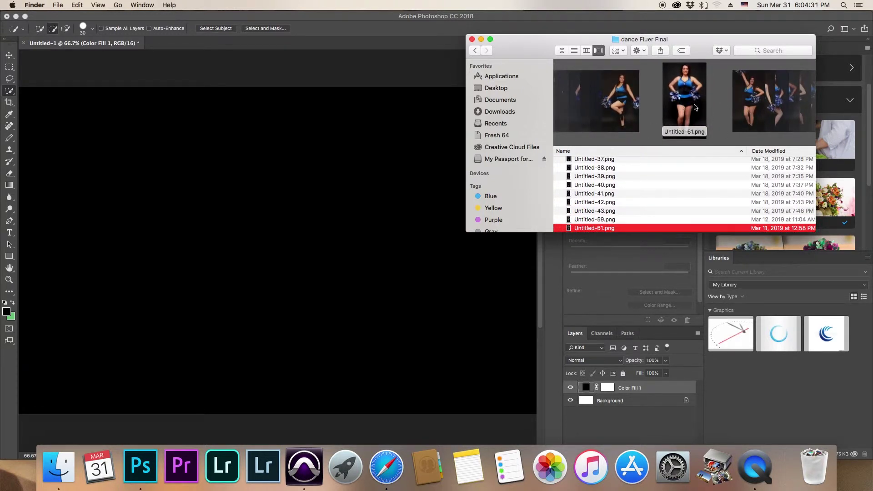
pyautogui.moveTo(684, 113); pyautogui.dragTo(257, 267)
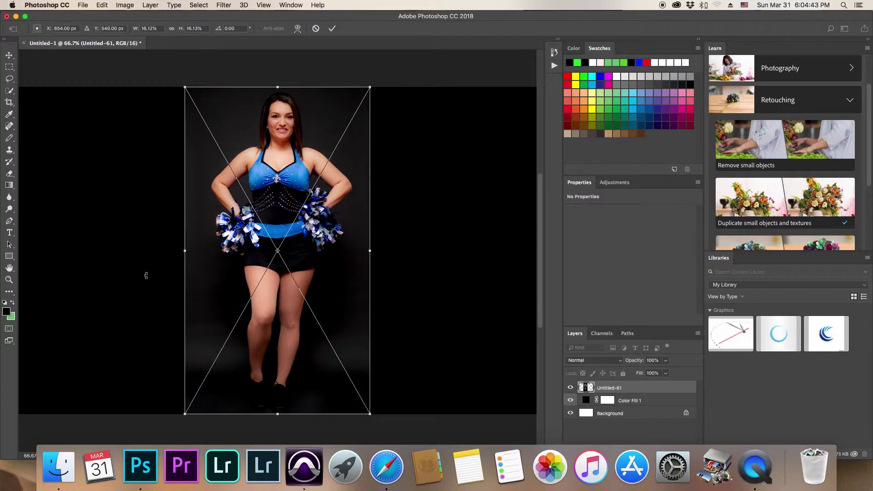
pyautogui.press('Return')
# Select the cheerleader with Select Subject and copy the selection to a new layer.
pyautogui.press('w')
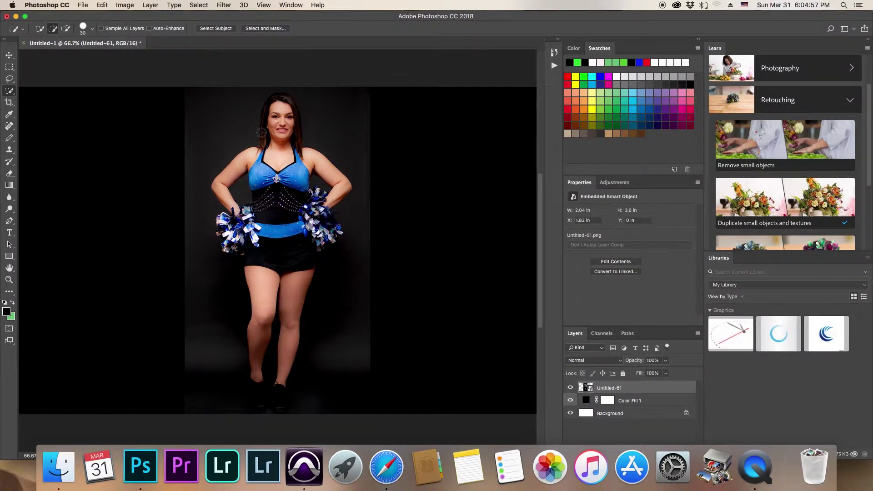
pyautogui.click(217, 29)
pyautogui.press('super+j')
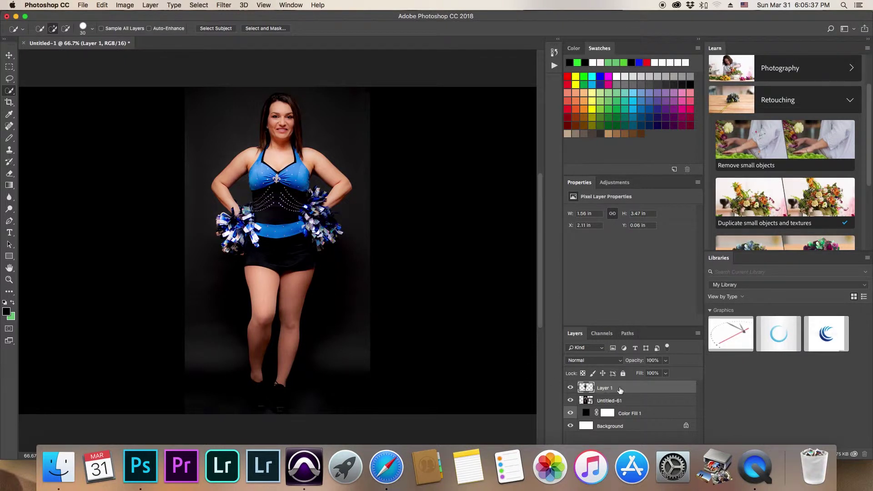
# Switch the original photo layer's visibility off and on to check the cutout against the black background.
pyautogui.click(570, 400)
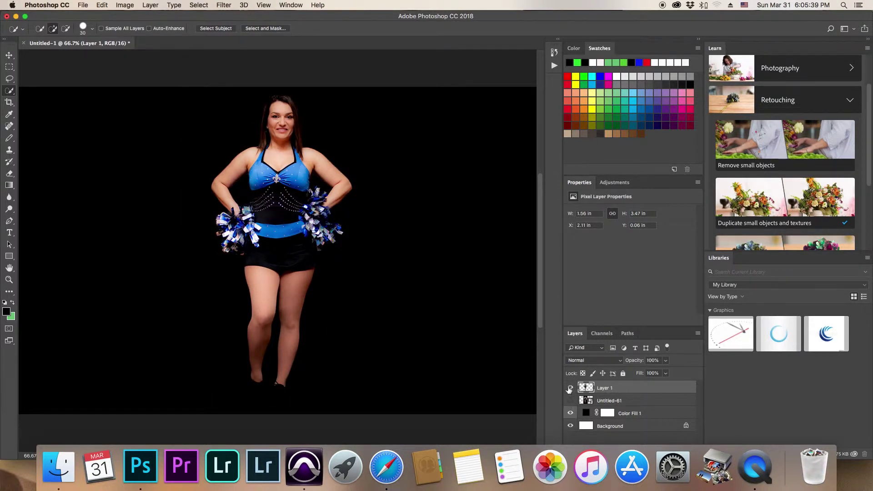
pyautogui.click(571, 400)
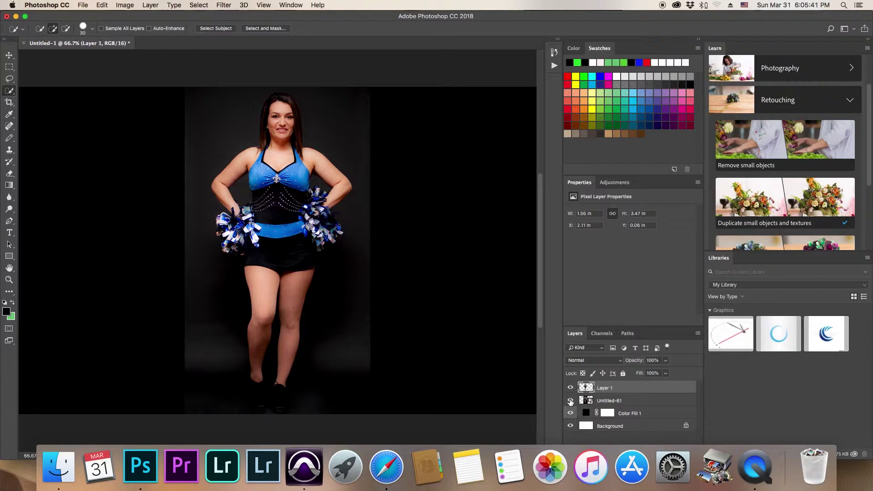
pyautogui.click(570, 401)
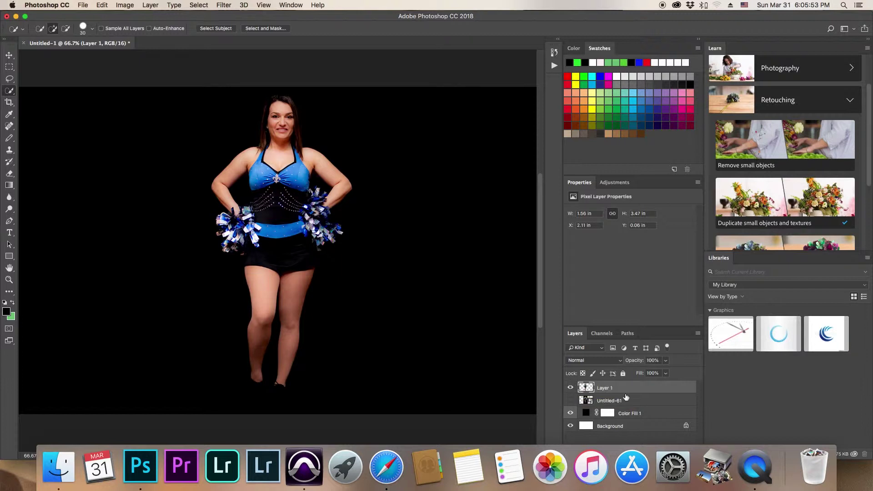
# Delete the original Untitled-61 photo layer, keeping the cutout layer.
pyautogui.click(629, 403)
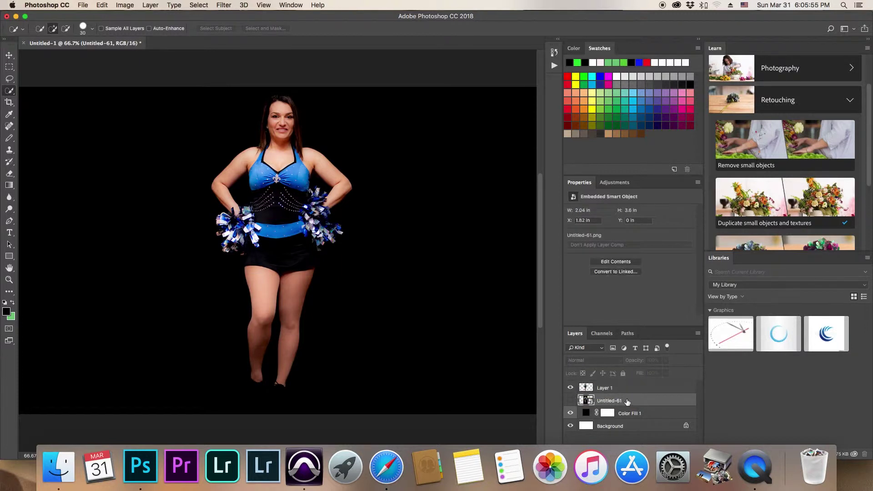
pyautogui.rightClick(628, 401)
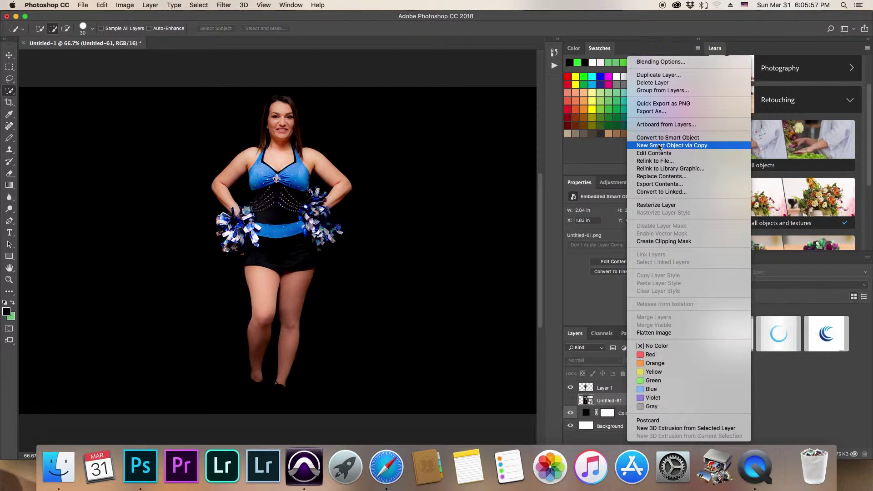
pyautogui.click(660, 82)
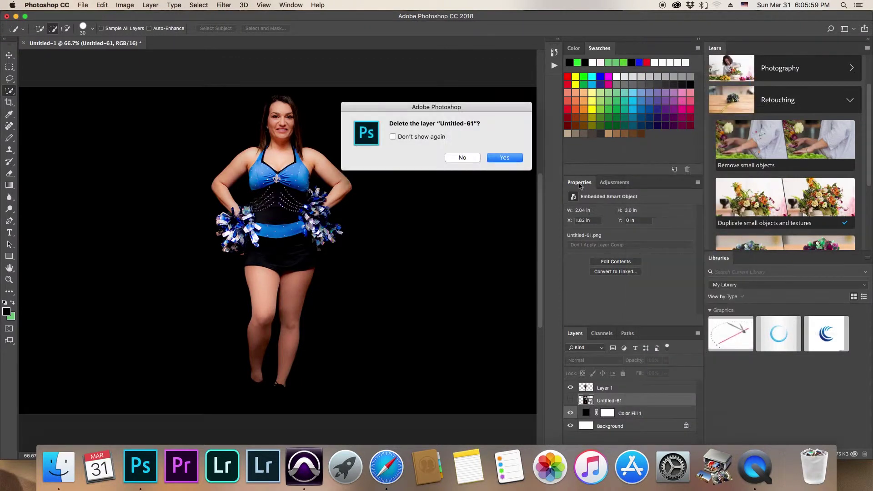
pyautogui.press('Return')
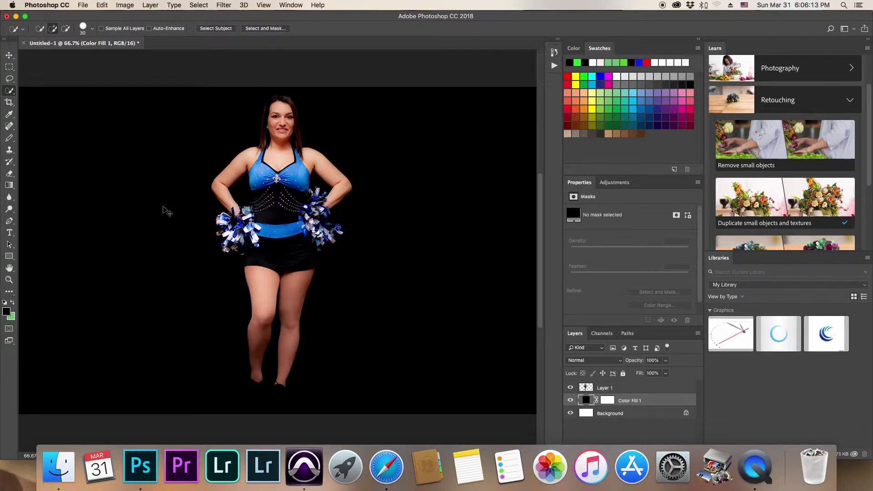
pyautogui.click(163, 207)
pyautogui.press('i')
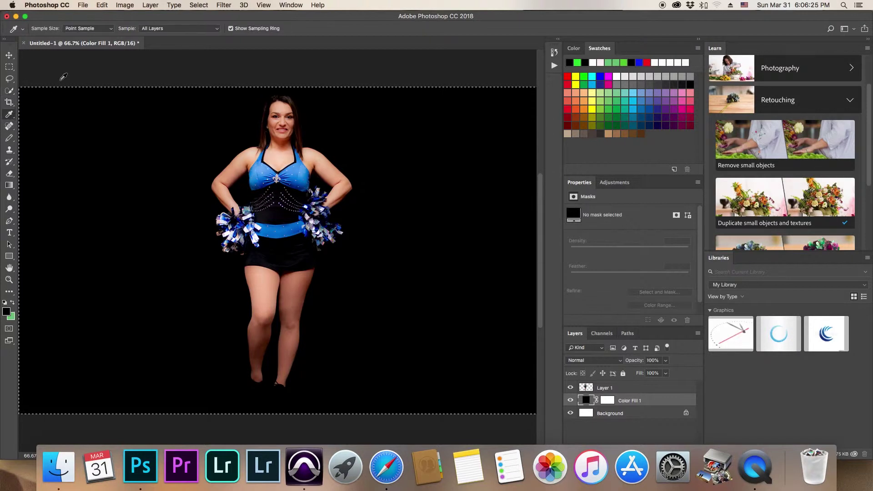
pyautogui.keyDown('alt'); pyautogui.click(69, 69); pyautogui.keyUp('alt')
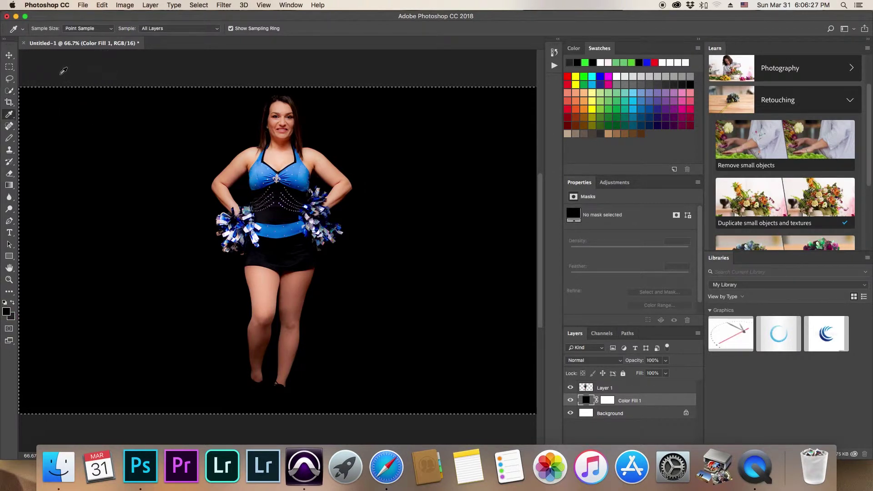
pyautogui.click(9, 102)
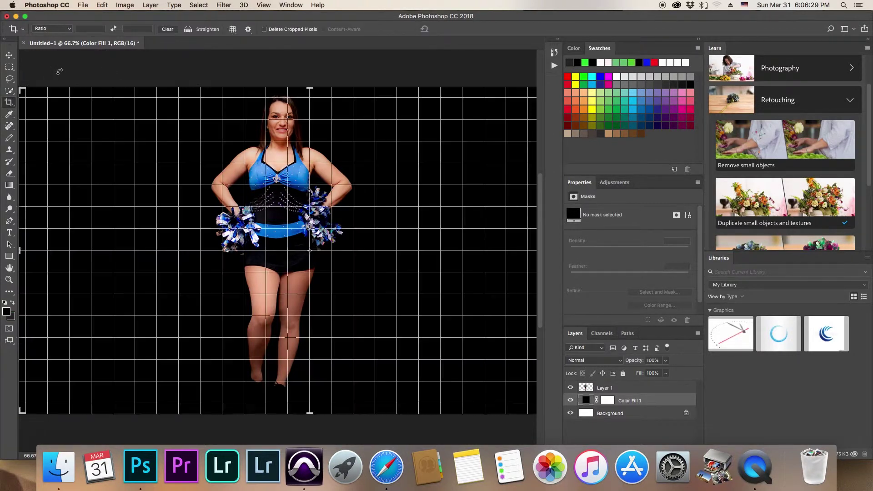
pyautogui.press('Escape')
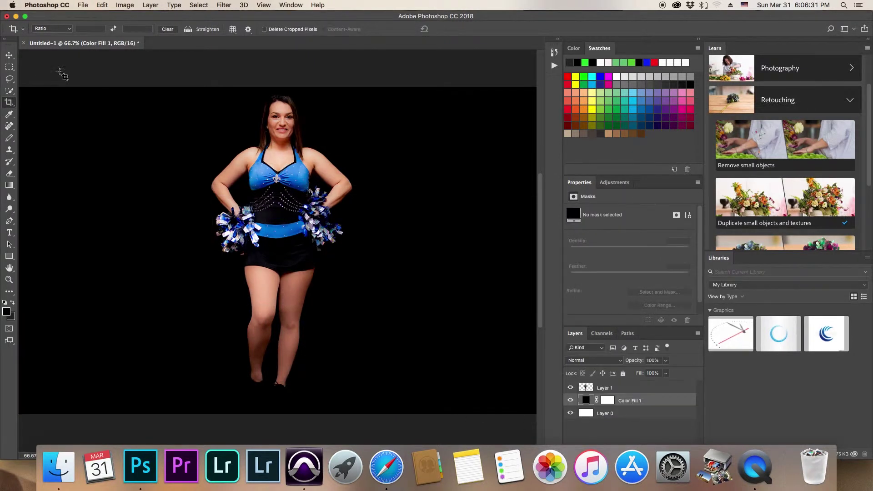
# Return to the Quick Selection tool and try to free-transform the black color fill layer.
pyautogui.click(10, 91)
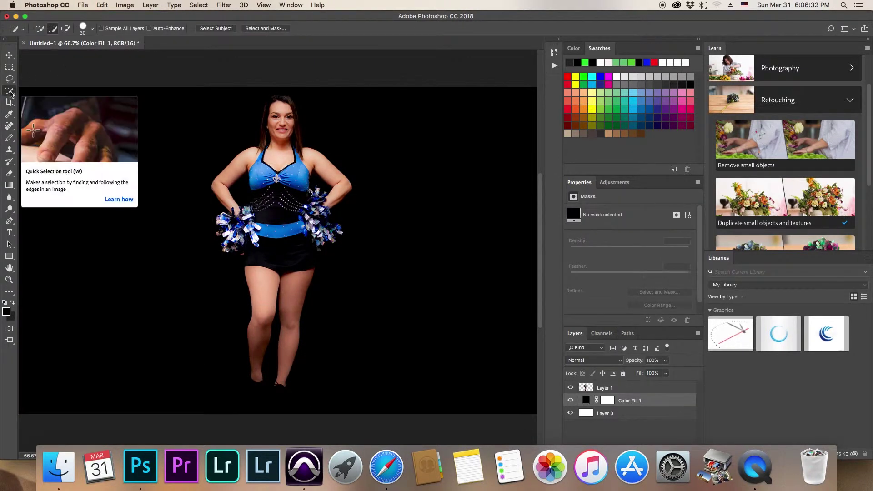
pyautogui.click(12, 92)
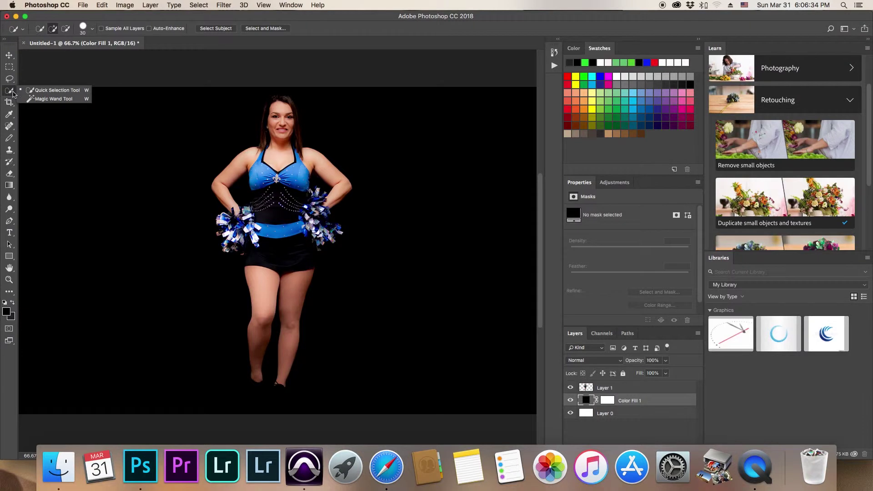
pyautogui.click(40, 90)
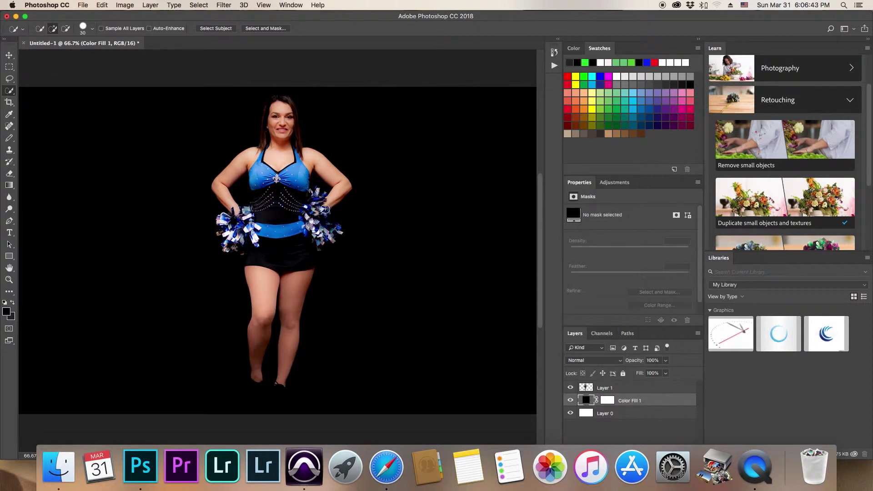
pyautogui.press('super+t')
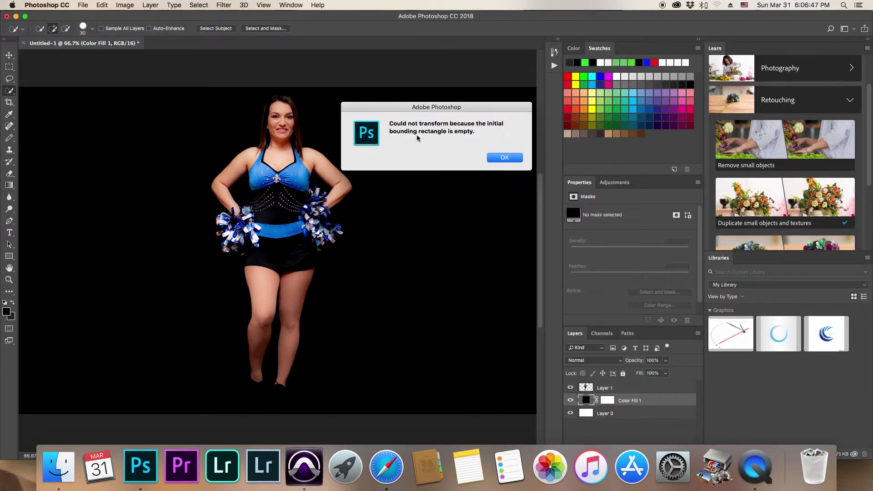
pyautogui.click(504, 157)
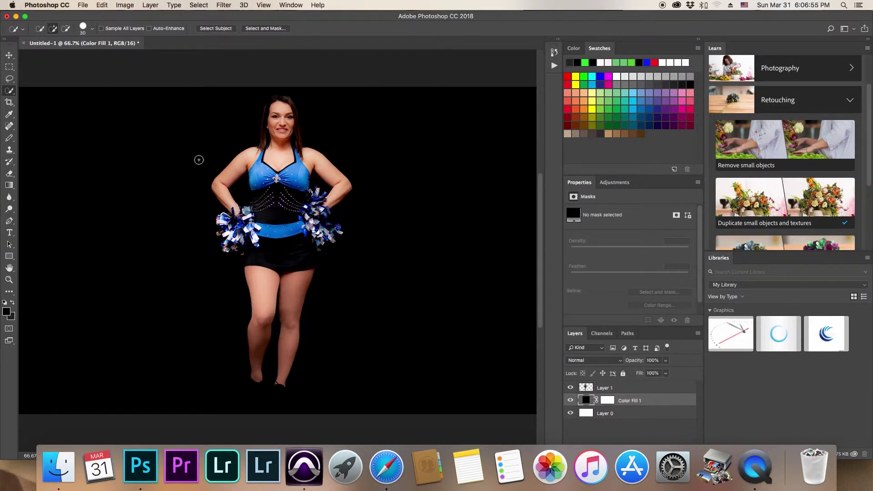
# Select the whole canvas, then copy the Layer 1 cheerleader cutout and paste it as a new layer.
pyautogui.press('super+a')
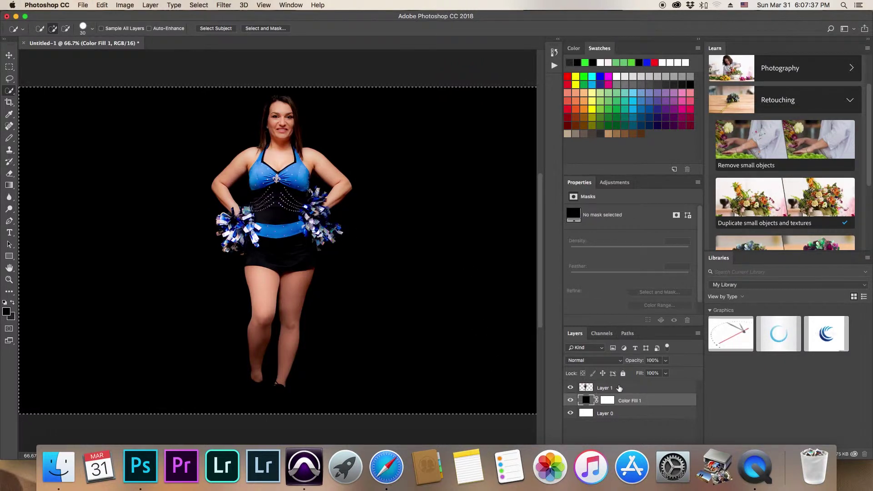
pyautogui.click(619, 388)
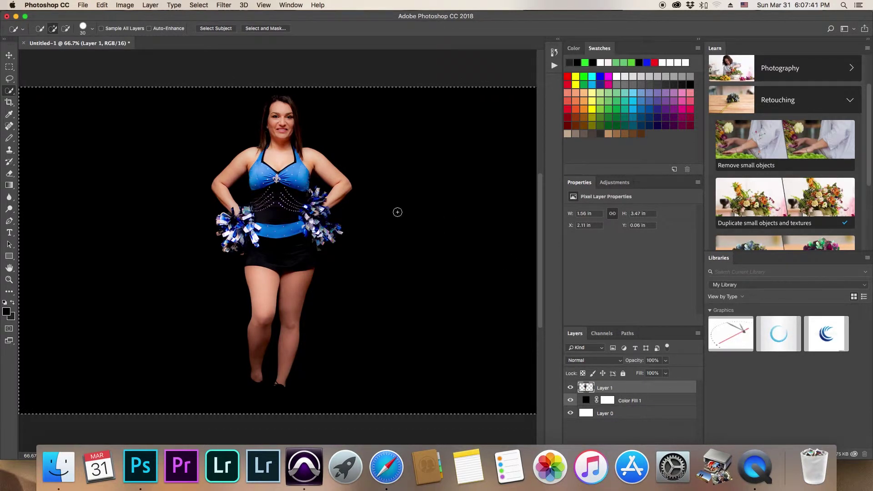
pyautogui.click(81, 6)
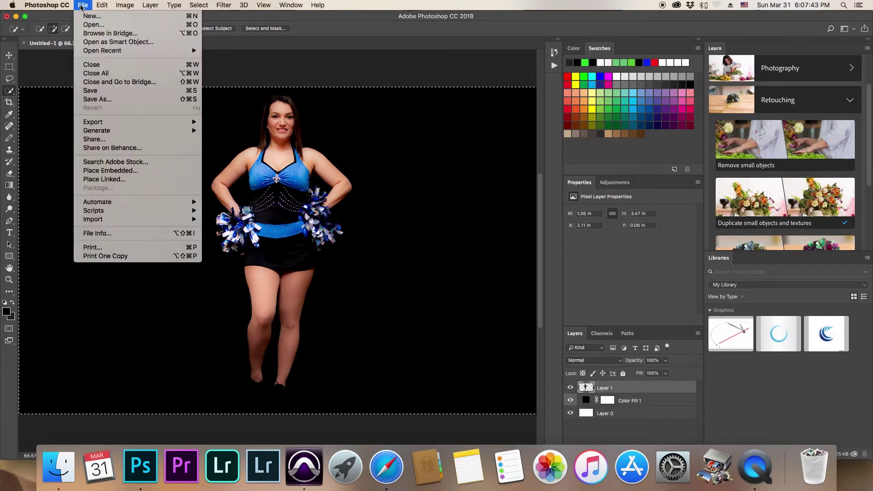
pyautogui.moveTo(109, 6)
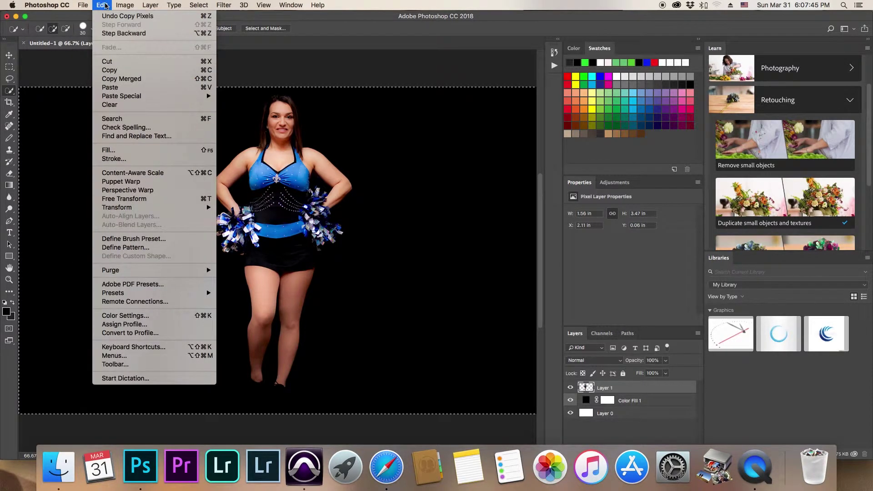
pyautogui.click(114, 87)
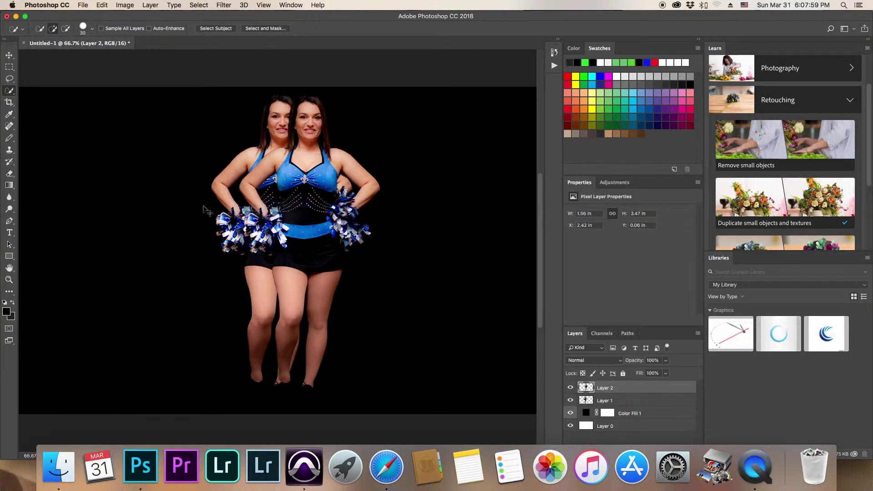
# Free-transform the pasted cutout to about 83% width and 80% height and place it beside the original, toward the canvas's right side.
pyautogui.press('super+t')
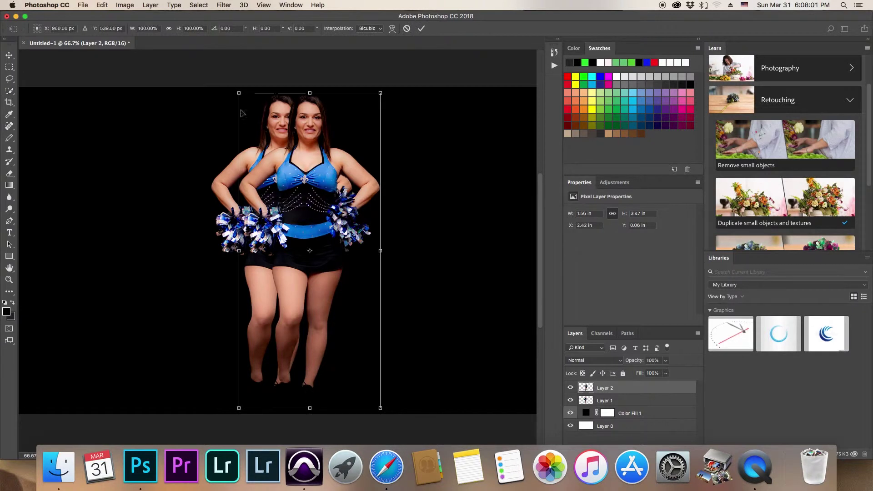
pyautogui.moveTo(297, 193); pyautogui.dragTo(401, 190)
pyautogui.moveTo(488, 97); pyautogui.dragTo(462, 156)
pyautogui.moveTo(428, 222); pyautogui.dragTo(435, 191)
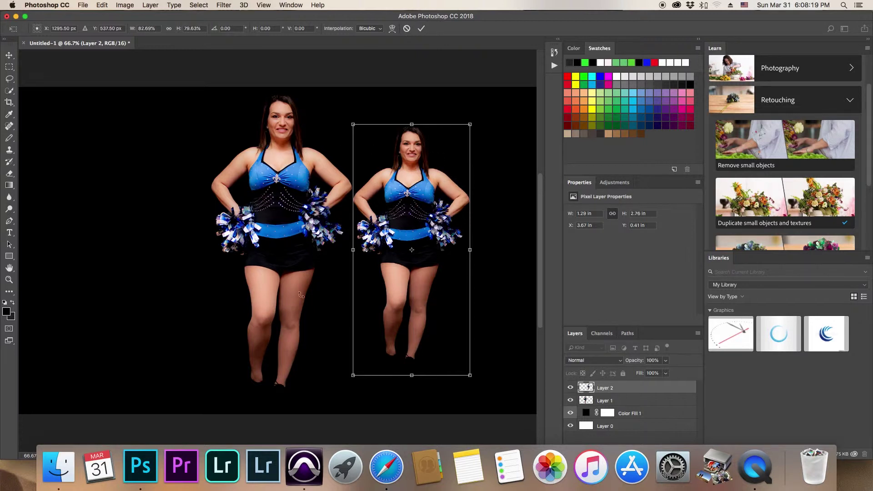
pyautogui.press('Return')
pyautogui.press('w')
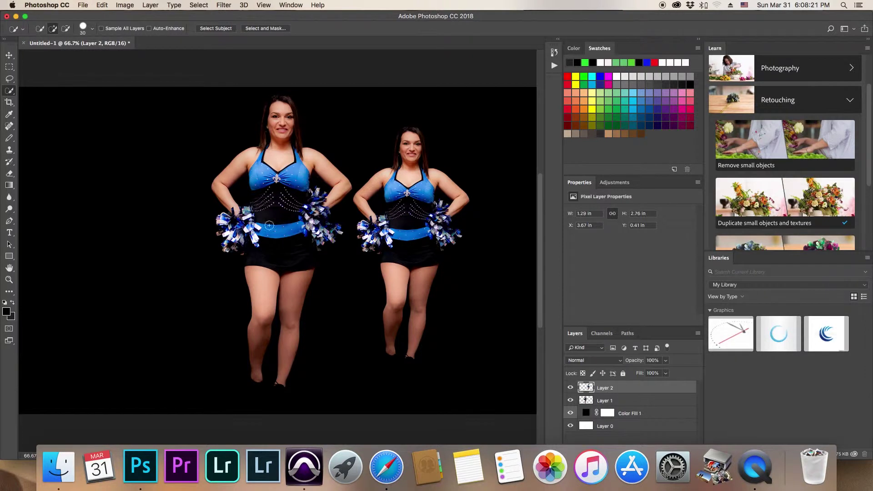
# Switch Layer 1's visibility off and on to identify the original large cutout.
pyautogui.click(630, 404)
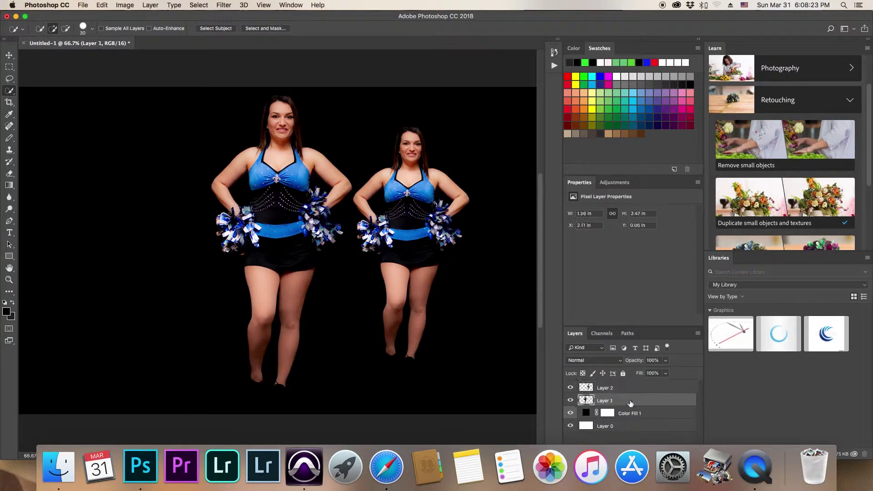
pyautogui.click(570, 400)
pyautogui.click(570, 400)
pyautogui.click(570, 400)
pyautogui.click(570, 401)
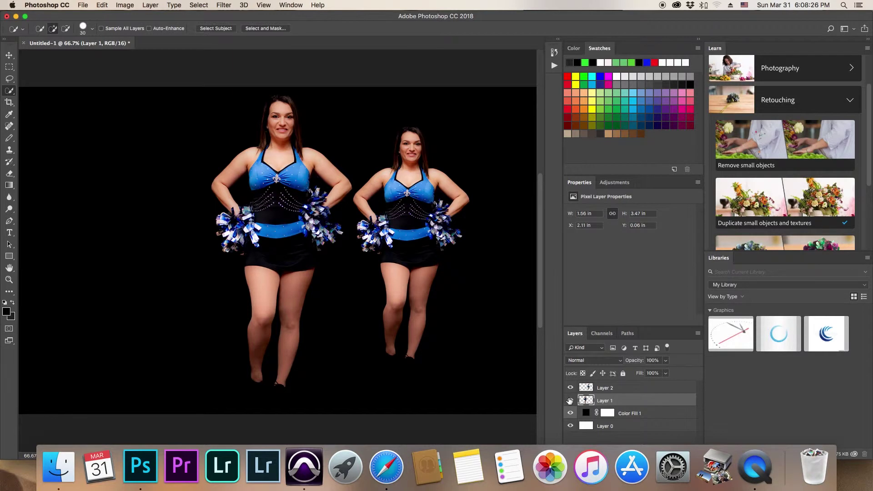
# Delete Layer 1 with the large cutout, keeping the scaled-down copy.
pyautogui.rightClick(632, 401)
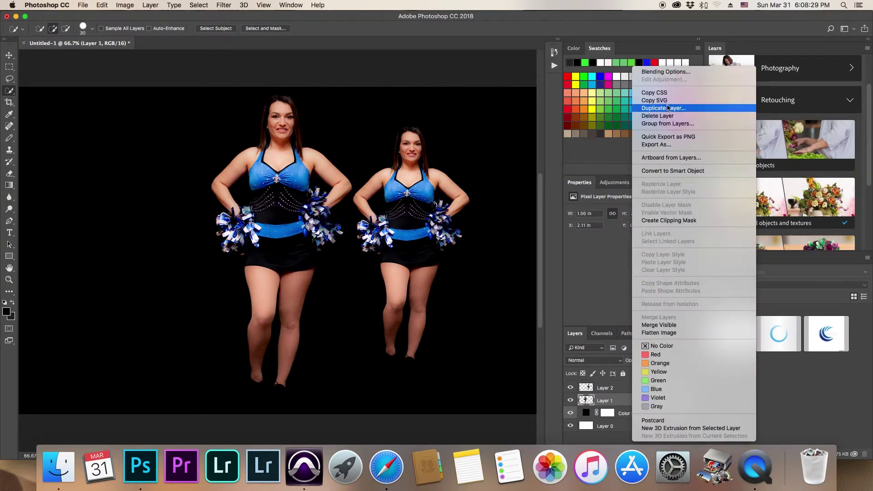
pyautogui.click(657, 116)
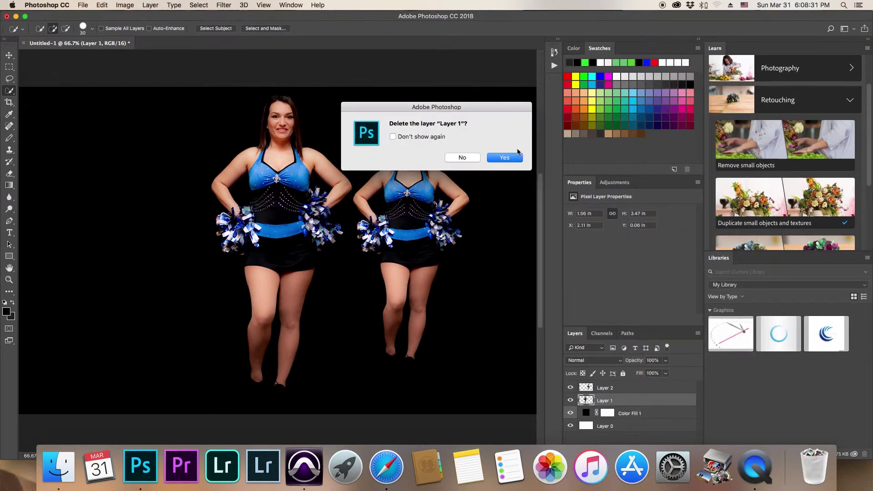
pyautogui.click(503, 158)
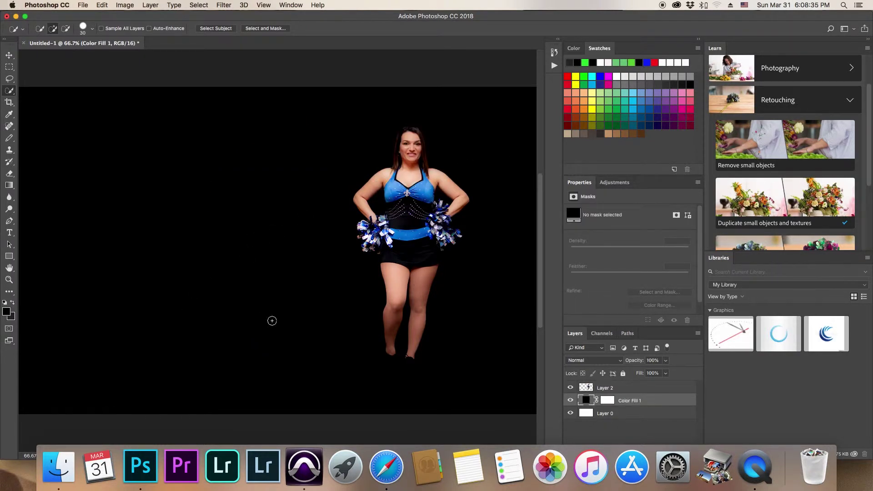
# Switch to Finder and place Untitled-69.png from the dance Fluer Final folder into the composite.
pyautogui.click(59, 466)
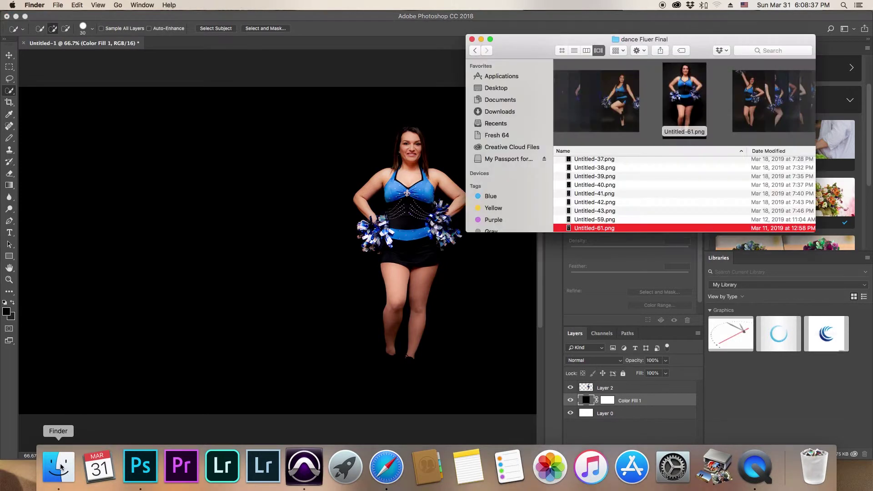
pyautogui.click(742, 115)
pyautogui.click(740, 118)
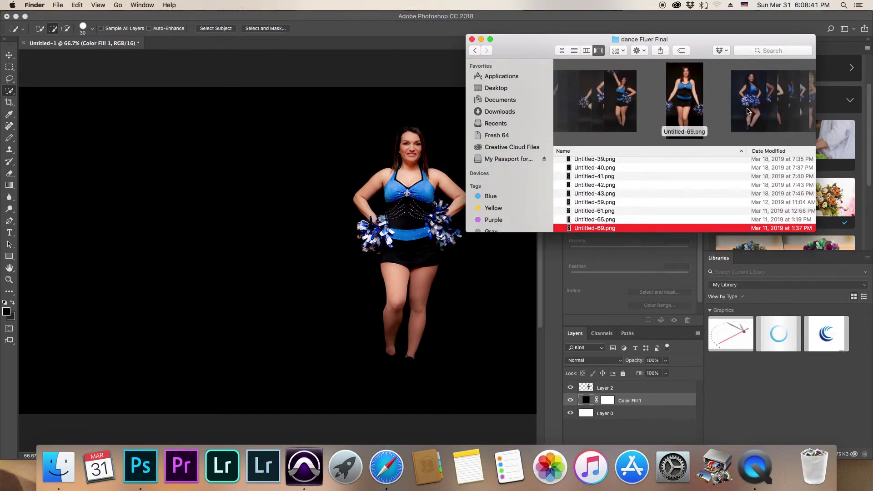
pyautogui.moveTo(688, 96); pyautogui.dragTo(233, 234)
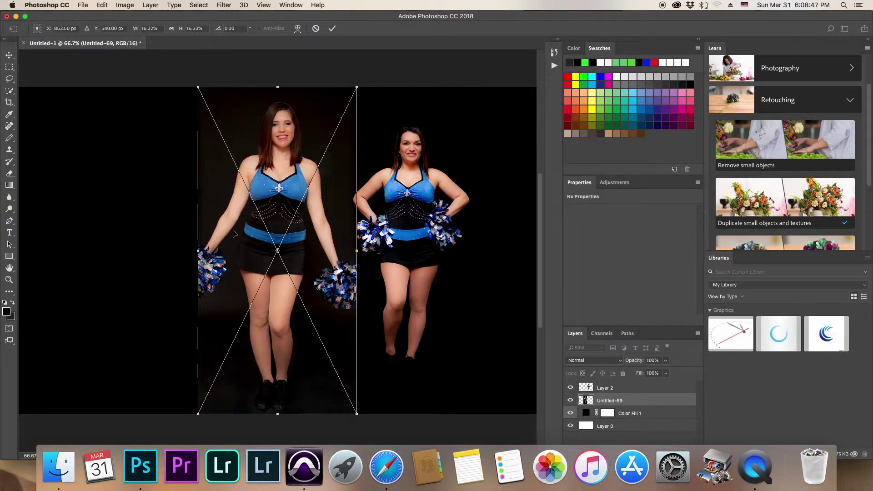
pyautogui.press('Return')
# Hide Layer 2, select the new cheerleader with Select Subject, add the pom-pom with Quick Selection, and copy the selection to a new layer.
pyautogui.press('w')
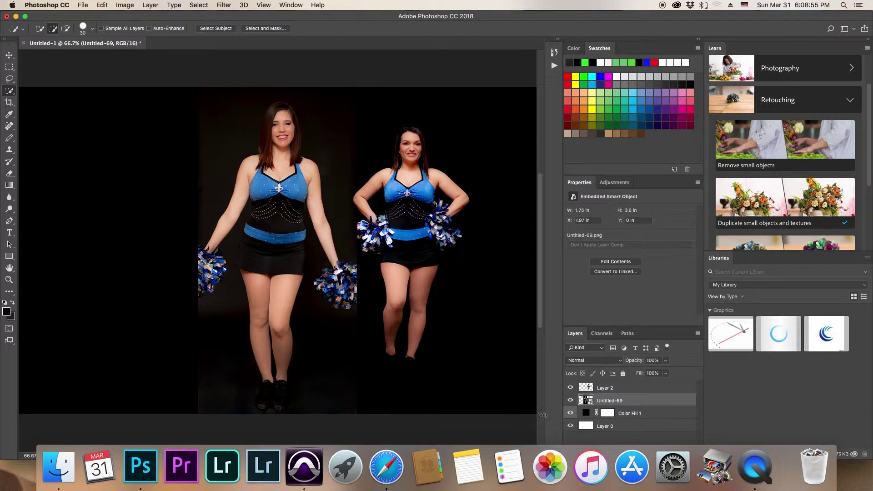
pyautogui.click(570, 387)
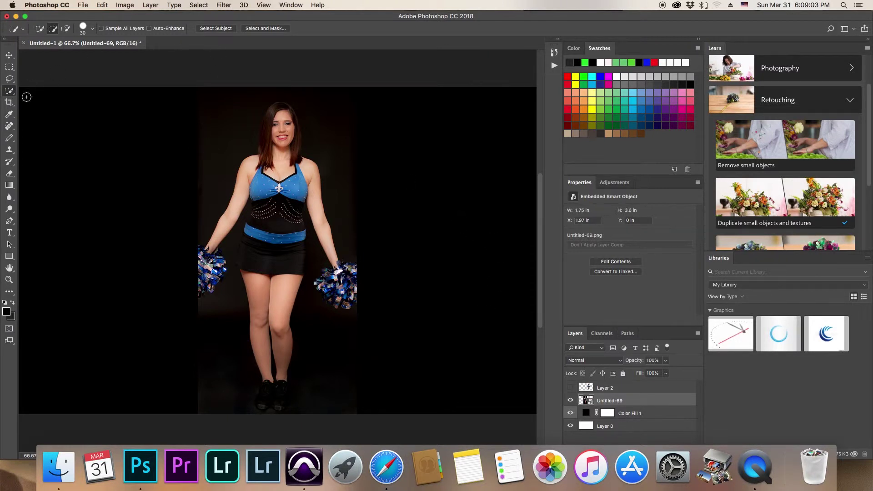
pyautogui.click(212, 29)
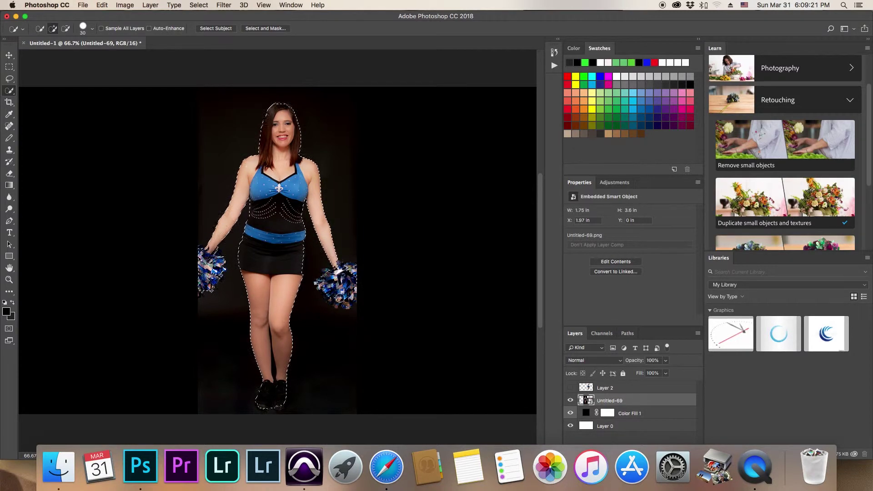
pyautogui.click(348, 298)
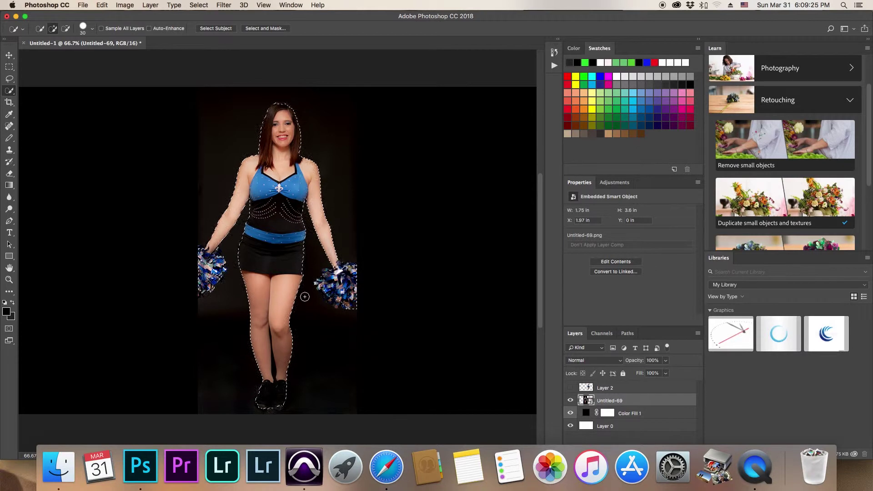
pyautogui.press('super+j')
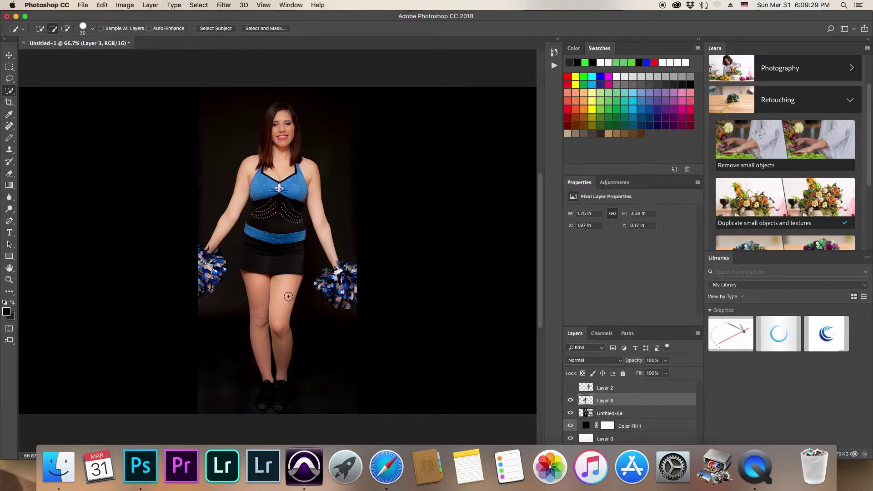
# Toggle the visibility of Layer 2 and the Untitled-69 photo layer to check the new cutout against the black background.
pyautogui.click(570, 388)
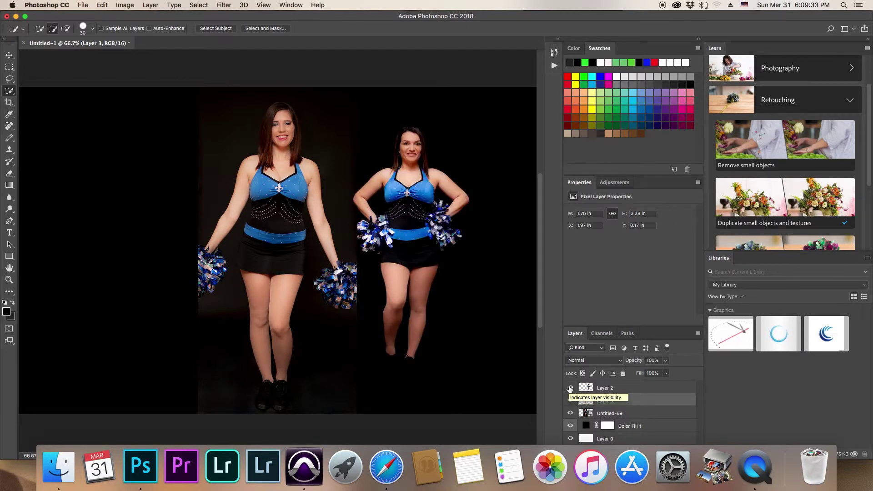
pyautogui.click(571, 388)
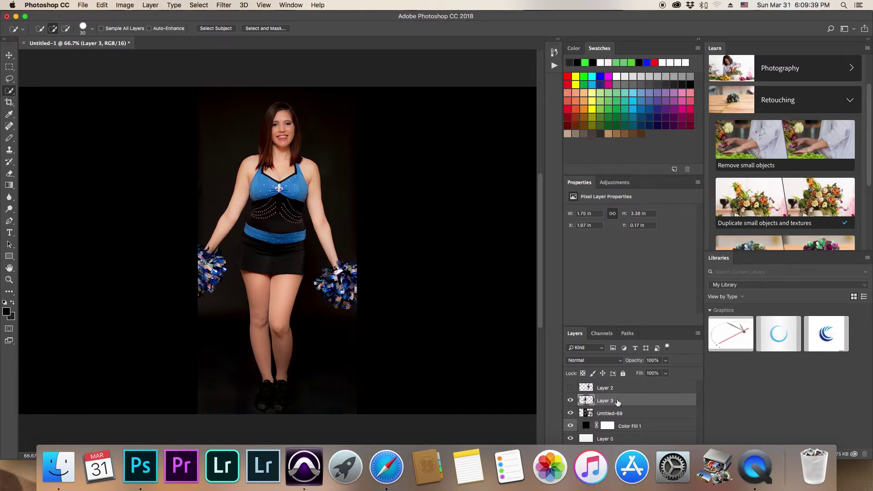
pyautogui.click(631, 414)
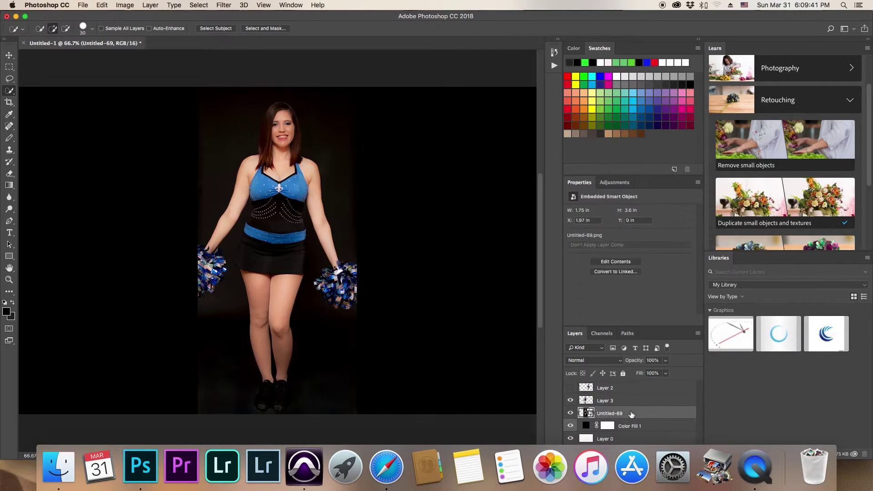
pyautogui.click(570, 413)
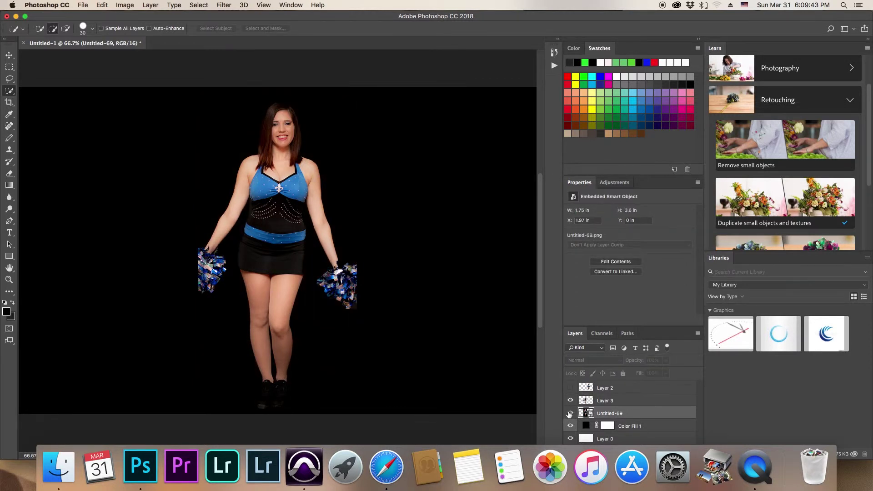
pyautogui.click(569, 413)
pyautogui.click(569, 414)
pyautogui.click(569, 413)
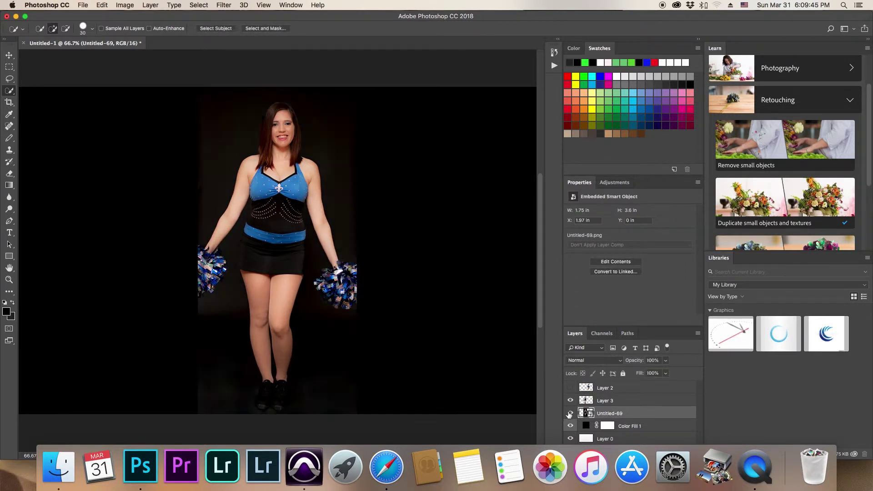
# Delete the original Untitled-69 photo layer, keeping its cutout.
pyautogui.rightClick(635, 413)
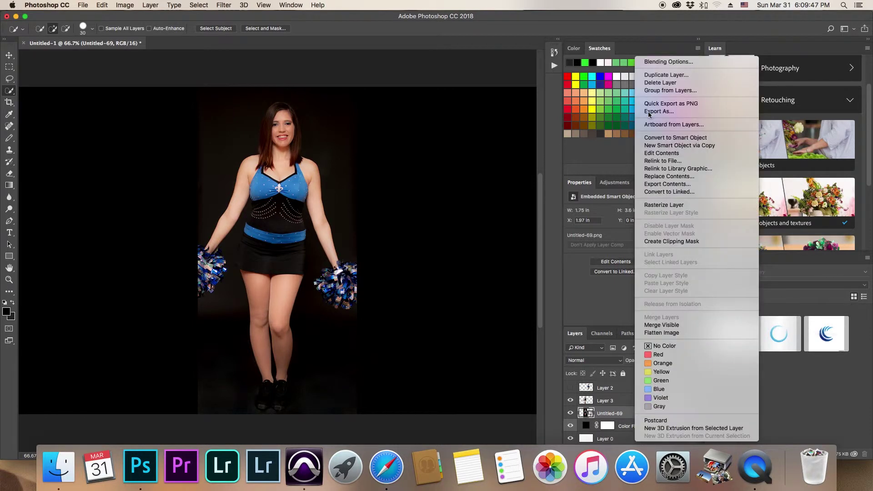
pyautogui.click(659, 83)
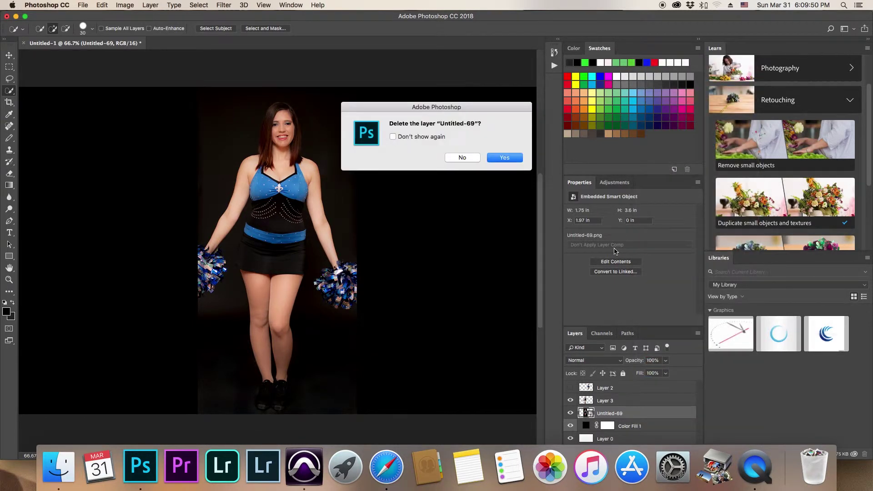
pyautogui.click(505, 156)
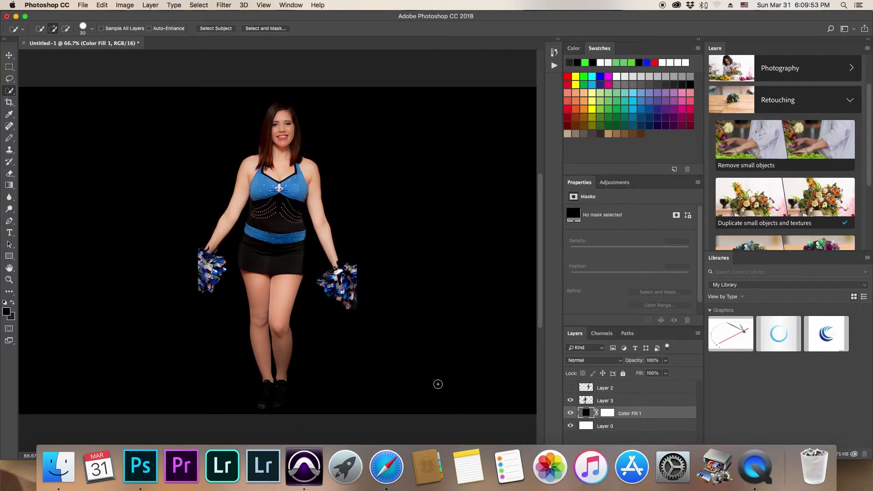
# Select Layer 3 and switch its visibility off and on to check the second cheerleader's cutout.
pyautogui.click(621, 403)
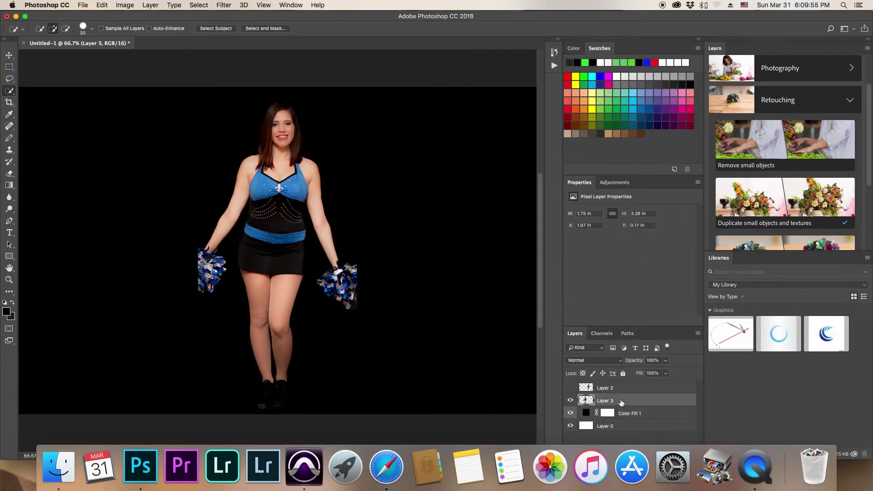
pyautogui.click(571, 401)
pyautogui.click(570, 401)
pyautogui.click(570, 401)
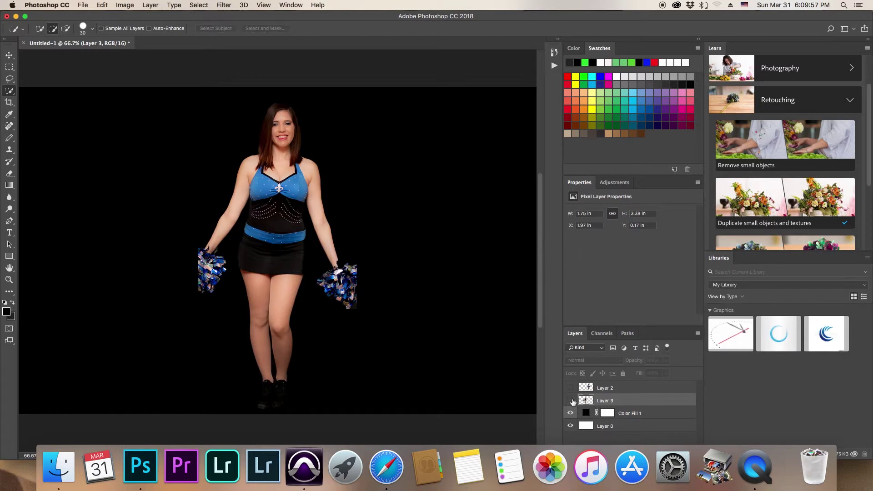
pyautogui.click(570, 400)
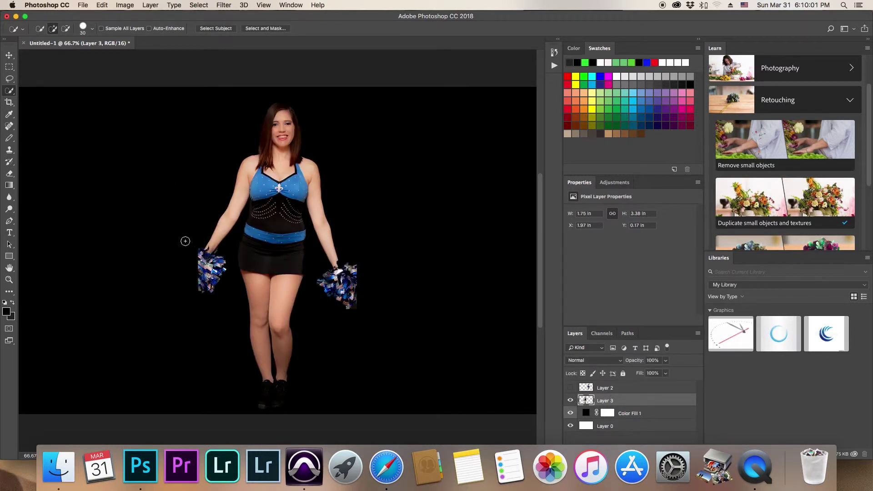
# Select the whole canvas with Layer 3 active and show Layer 2 again beside the new cutout.
pyautogui.press('super+a')
pyautogui.click(570, 388)
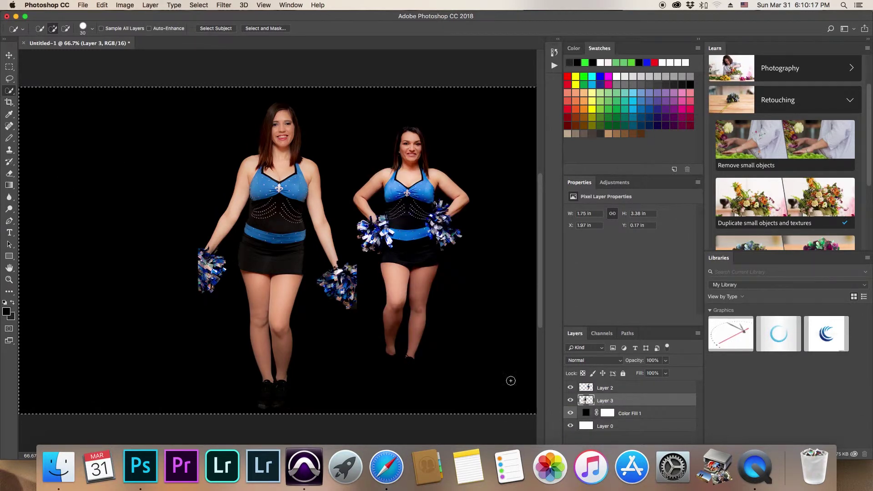
pyautogui.click(569, 389)
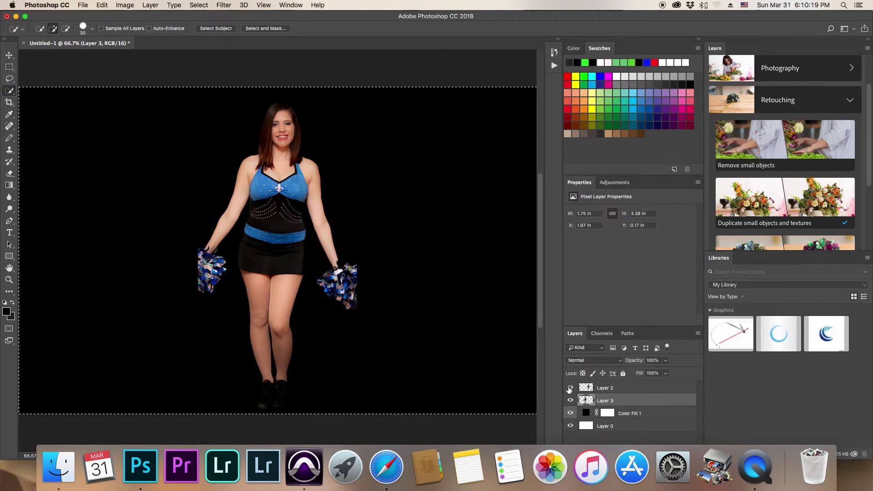
pyautogui.click(569, 388)
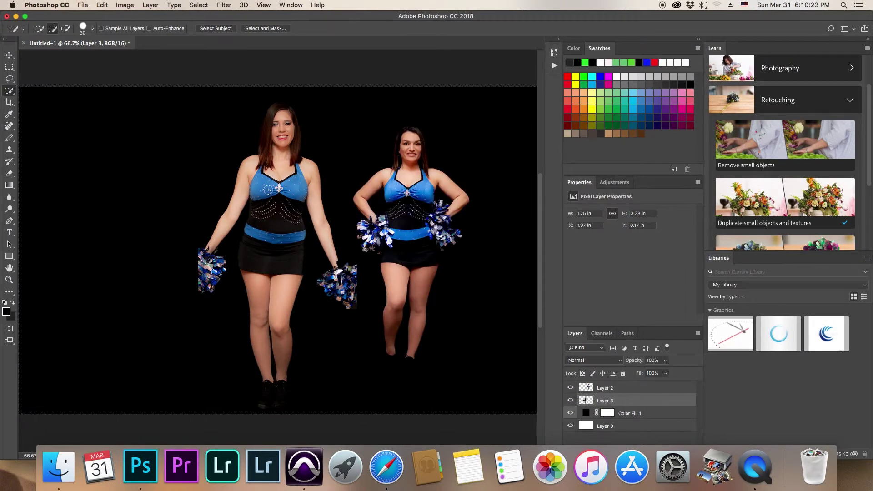
# Paste a copy of the second cheerleader's cutout and move it to the empty area left of the original.
pyautogui.click(84, 6)
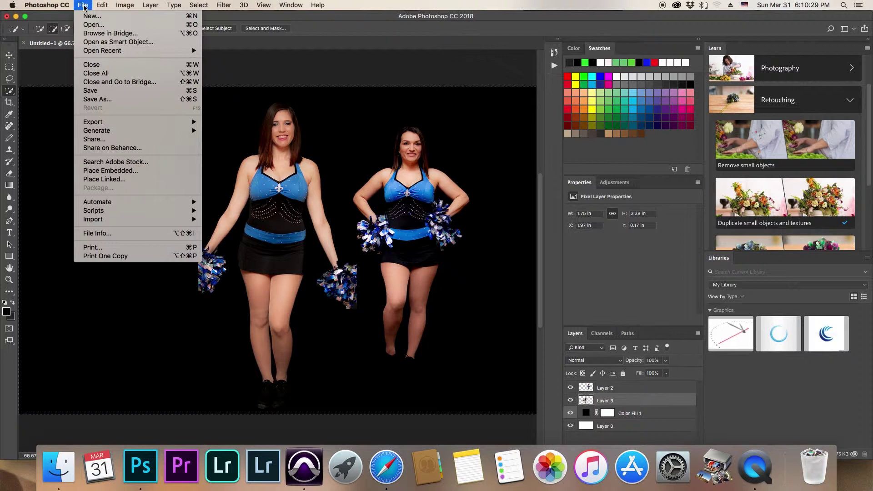
pyautogui.moveTo(101, 7)
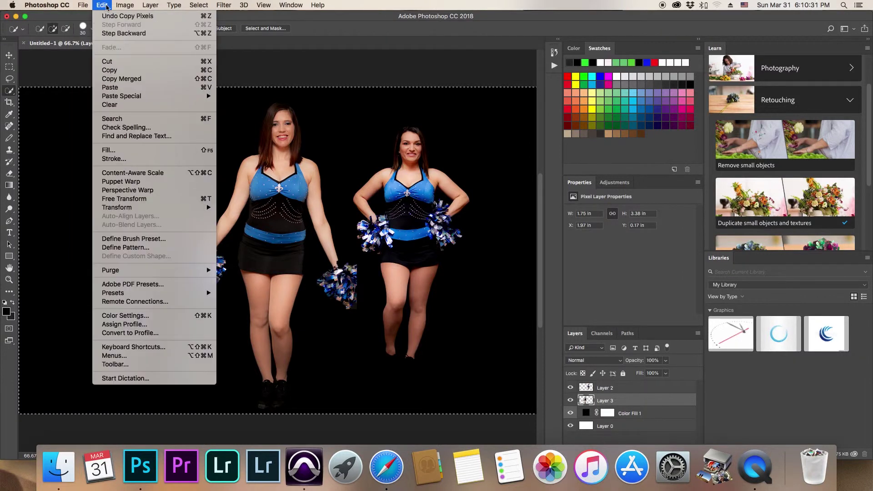
pyautogui.click(110, 86)
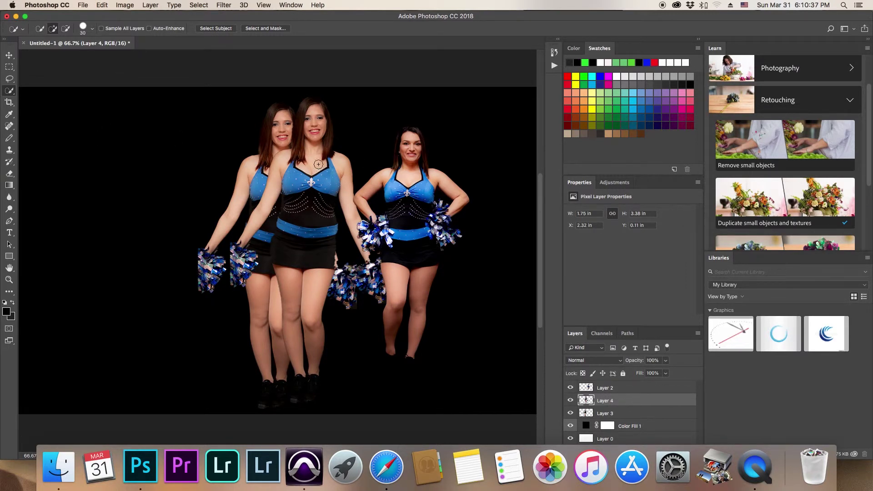
pyautogui.press('super+t')
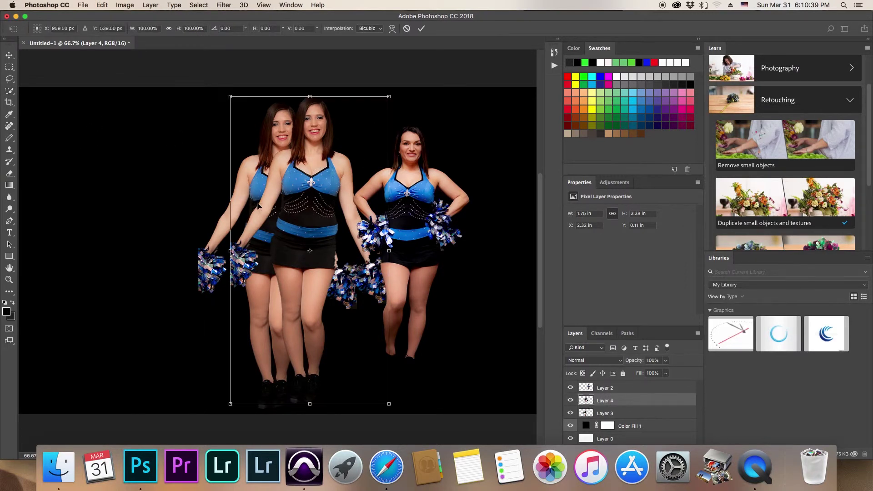
pyautogui.moveTo(353, 178); pyautogui.dragTo(170, 179)
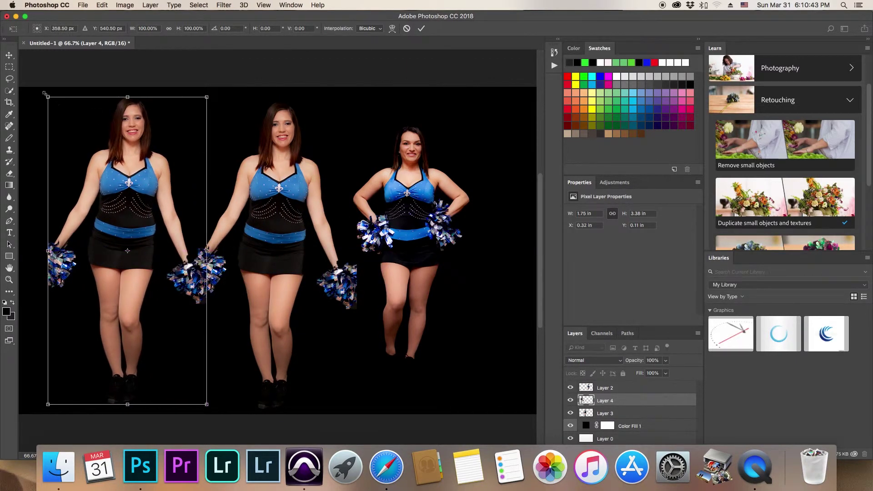
# Scale the pasted cheerleader copy down to about 86% width and 82% height.
pyautogui.moveTo(46, 96); pyautogui.dragTo(67, 124)
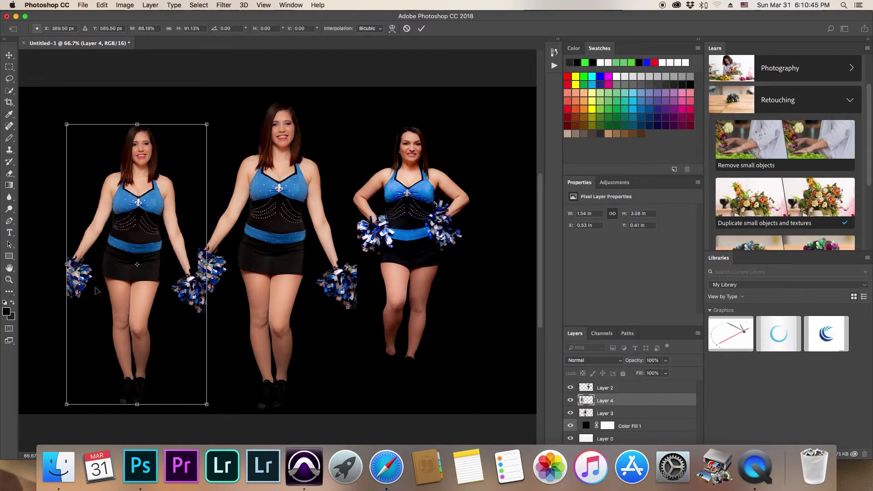
pyautogui.moveTo(67, 404); pyautogui.dragTo(70, 375)
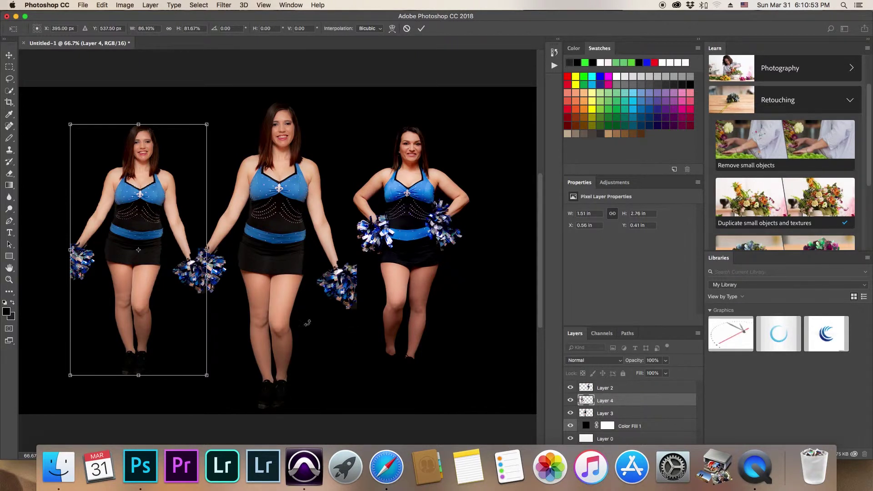
pyautogui.press('Return')
pyautogui.press('w')
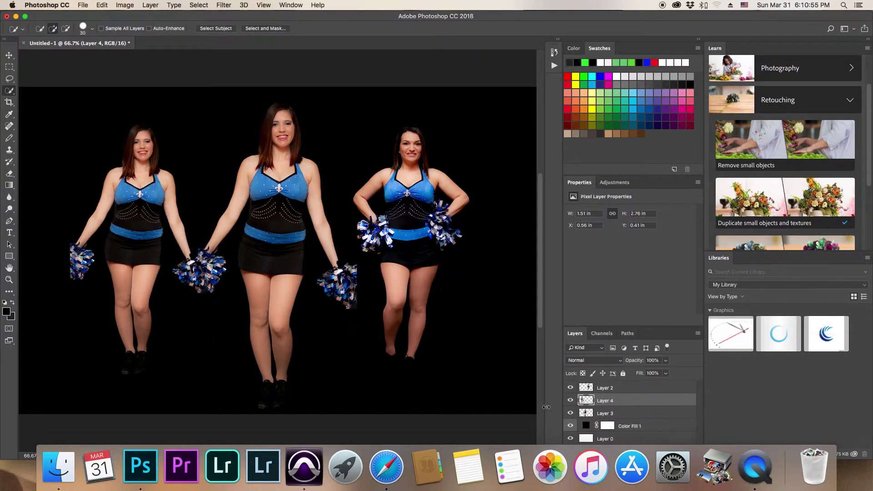
# Switch the visibility of Layer 4 and Layer 3 off and on to identify the copy and the original.
pyautogui.click(571, 401)
pyautogui.click(571, 400)
pyautogui.click(571, 414)
pyautogui.click(571, 413)
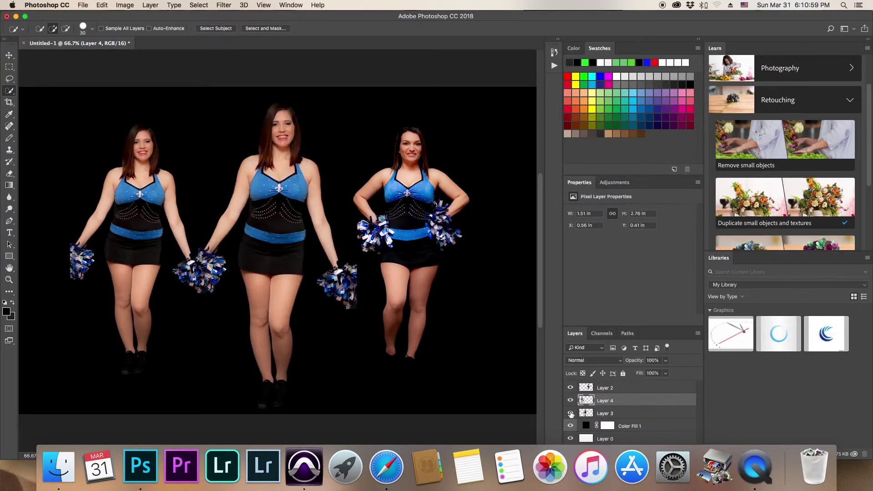
# Delete the original full-size cutout on Layer 3, keeping the scaled copy.
pyautogui.click(627, 413)
pyautogui.rightClick(629, 414)
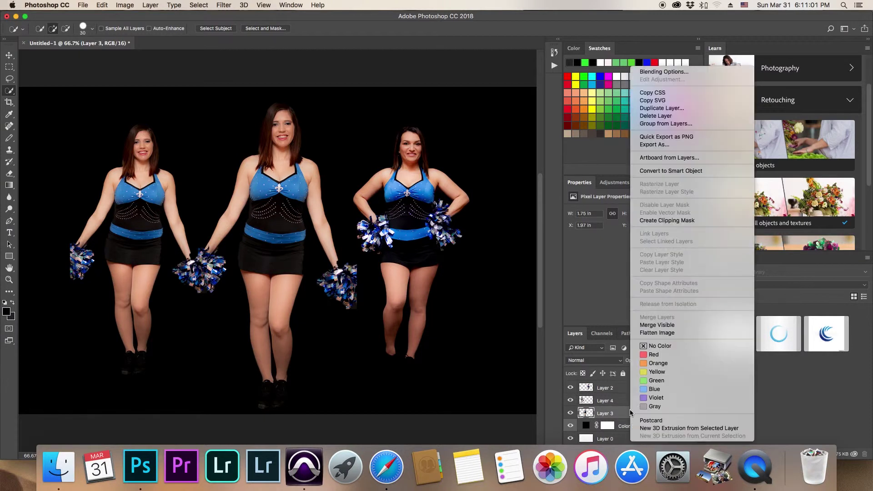
pyautogui.click(652, 117)
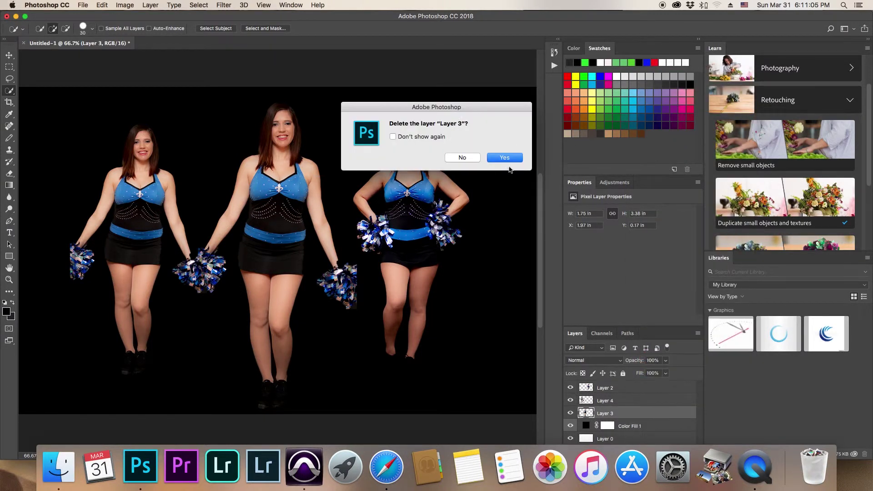
pyautogui.click(505, 158)
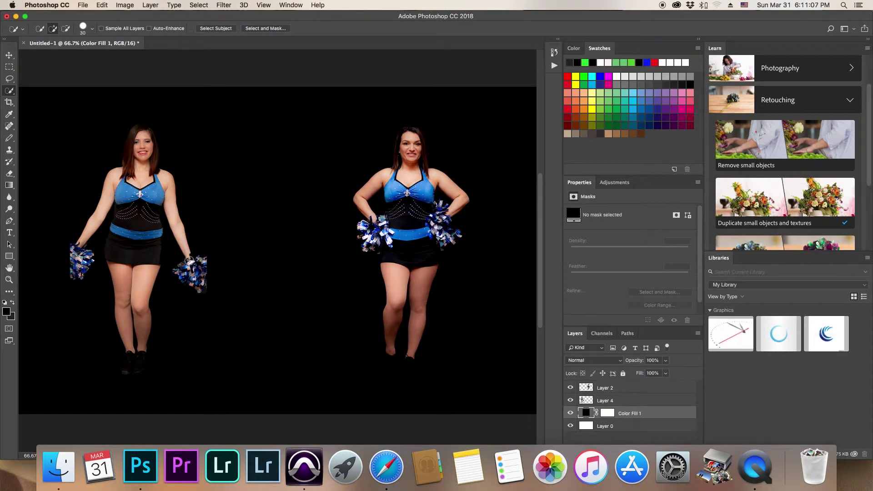
# Select Layer 4, check it by toggling its visibility, and move the cheerleader horizontally until she stands right beside the Layer 2 one.
pyautogui.click(620, 399)
pyautogui.click(570, 401)
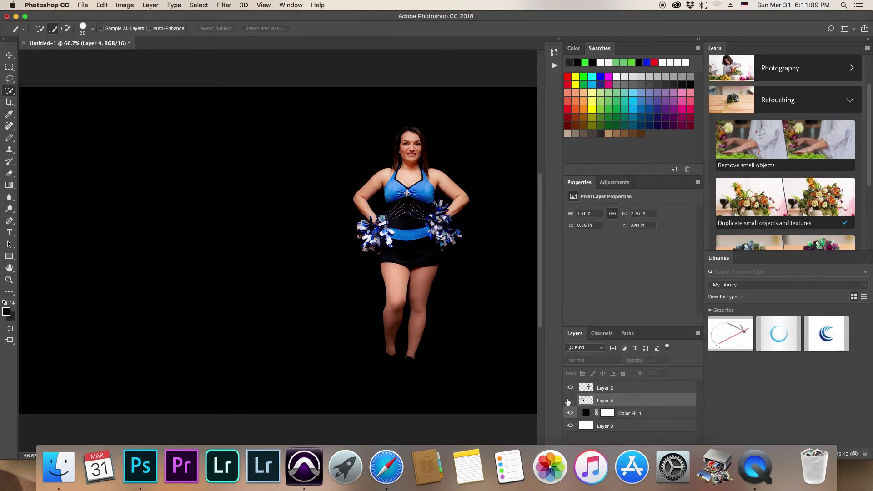
pyautogui.click(570, 401)
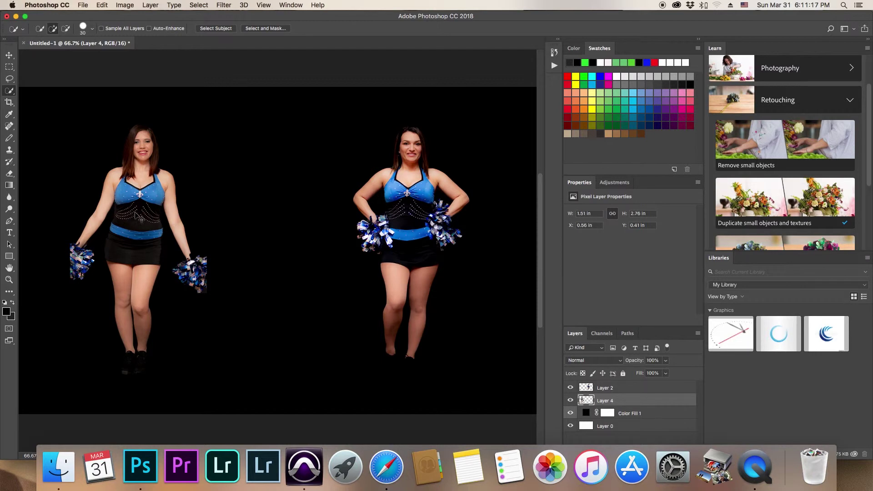
pyautogui.press('super+t')
pyautogui.moveTo(116, 218); pyautogui.dragTo(299, 217)
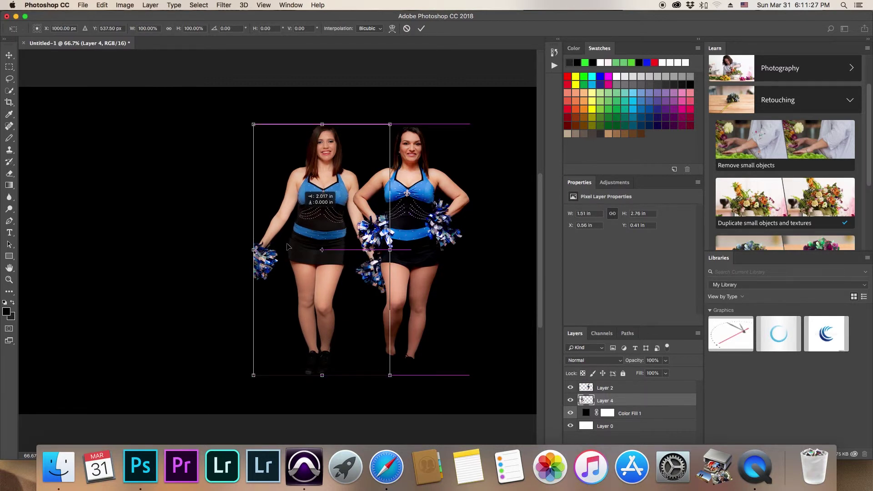
pyautogui.moveTo(287, 246); pyautogui.dragTo(286, 247)
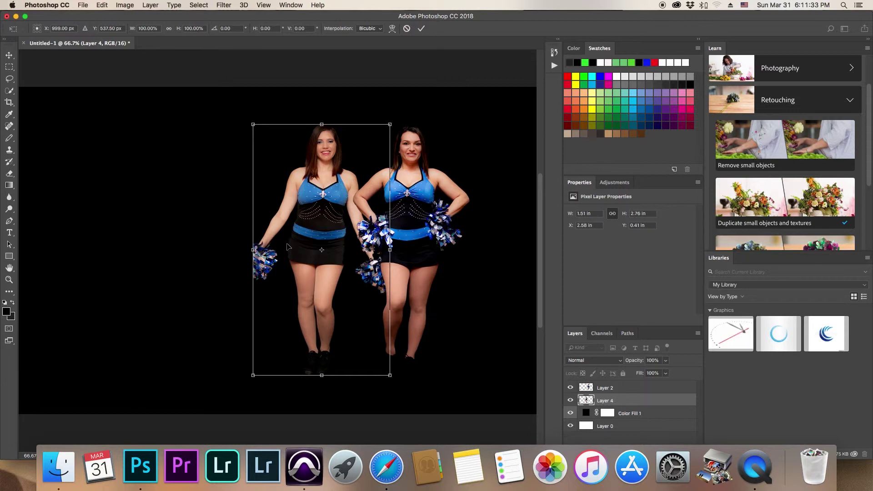
pyautogui.press('Return')
pyautogui.press('w')
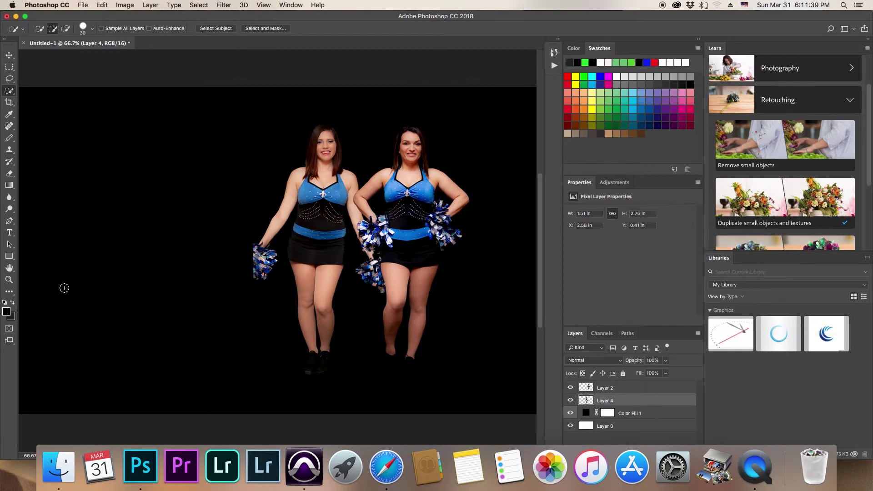
# Place Untitled-71.png from the dance Fluer Final folder in Finder into the Photoshop composite.
pyautogui.click(59, 475)
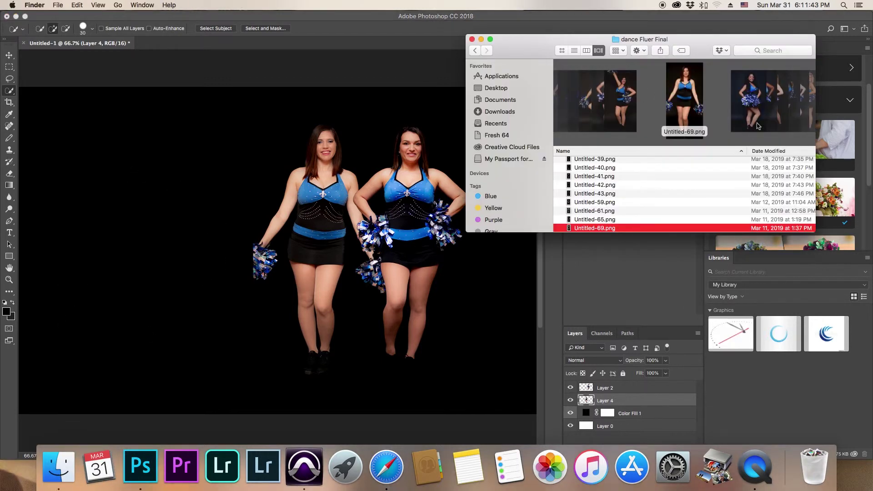
pyautogui.press('Down')
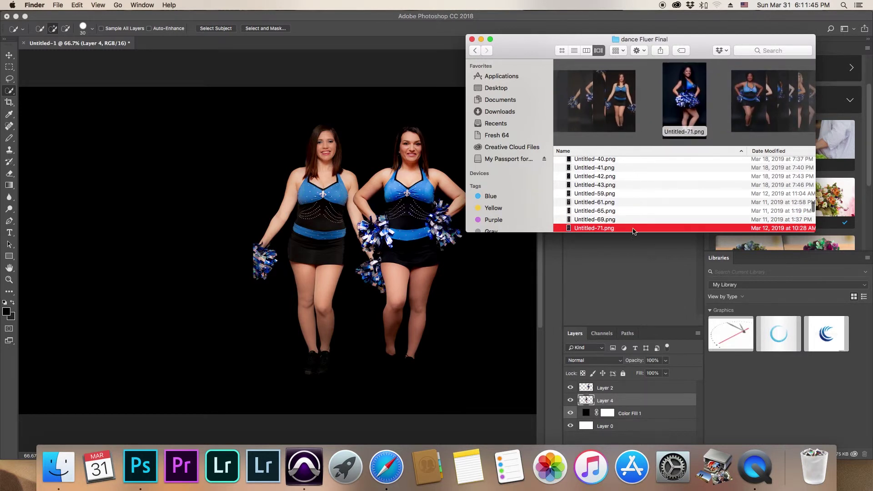
pyautogui.moveTo(680, 109); pyautogui.dragTo(229, 268)
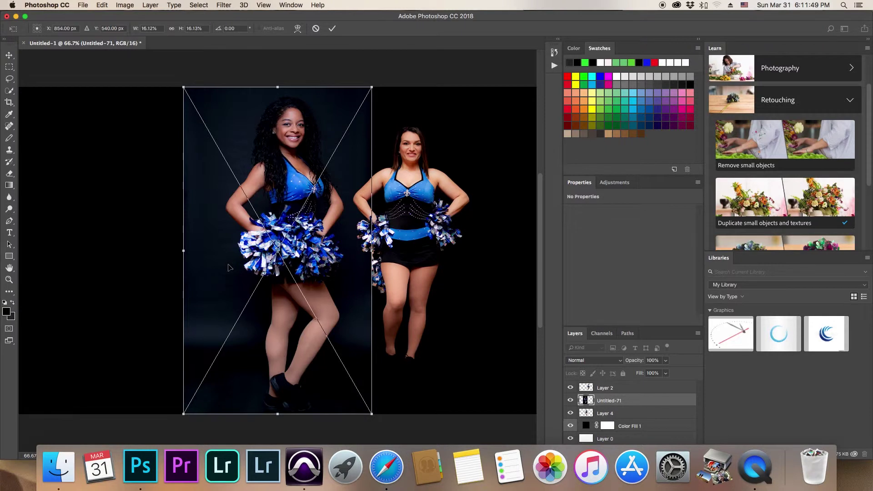
pyautogui.press('Return')
pyautogui.press('w')
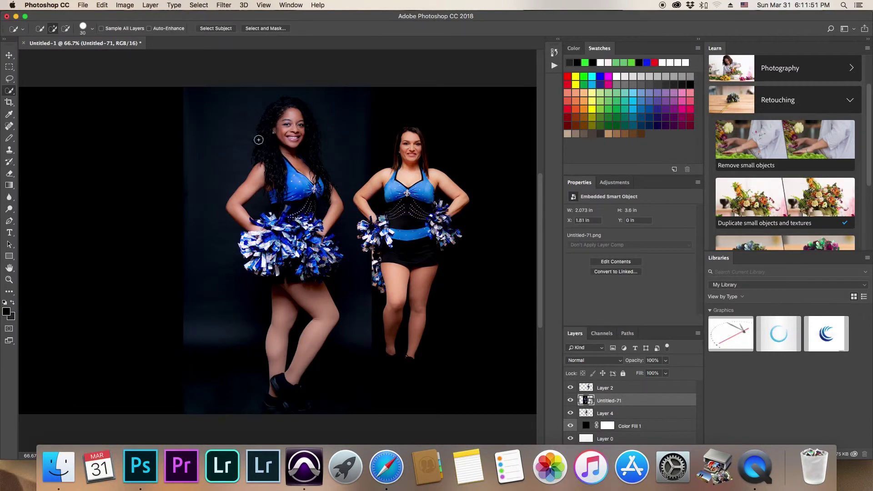
# With Layer 4 and Layer 2 hidden, quick-select the cheerleader in Untitled-71 including her shoes and copy her to a new layer.
pyautogui.click(570, 413)
pyautogui.click(571, 388)
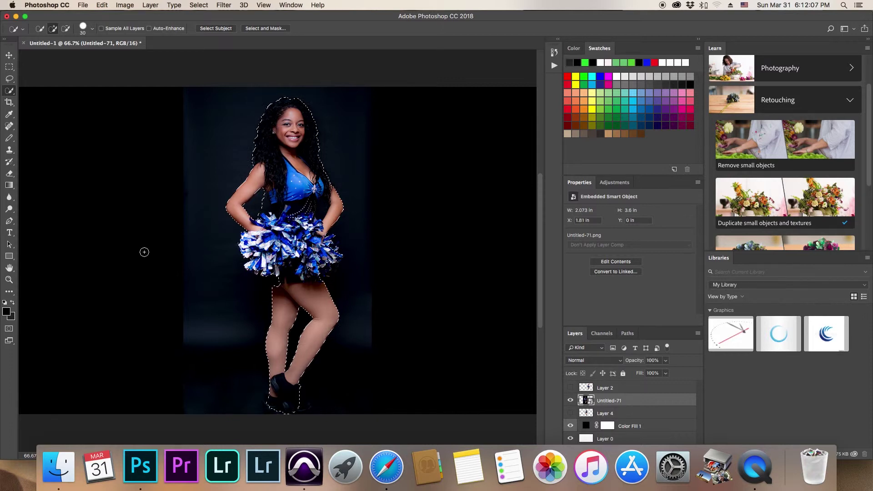
pyautogui.click(301, 406)
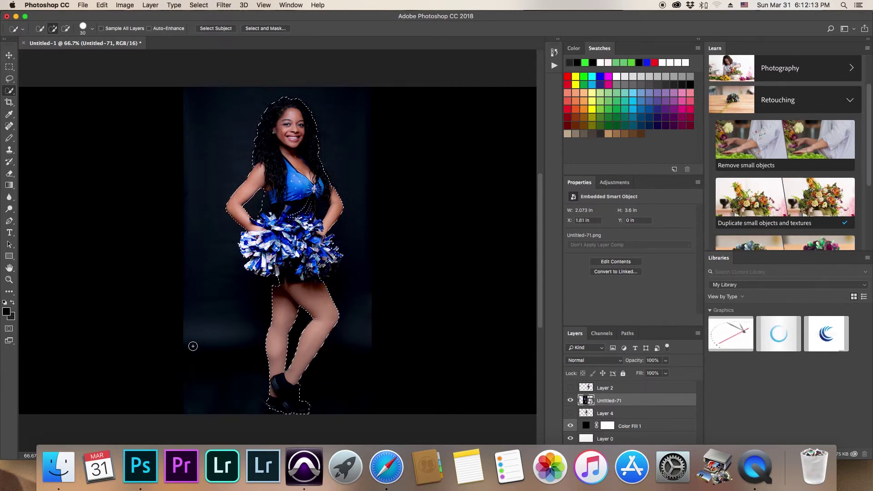
pyautogui.press('super+j')
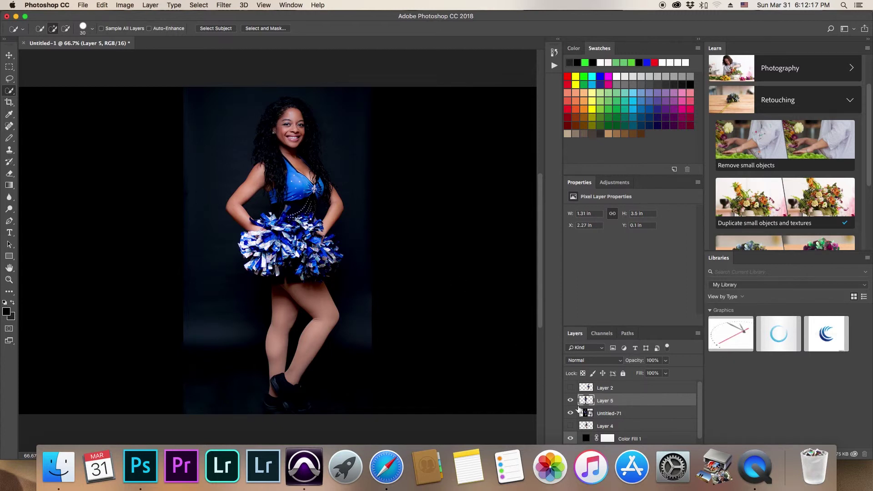
# Delete the original Untitled-71 photo layer, keeping its cutout.
pyautogui.click(621, 414)
pyautogui.rightClick(632, 413)
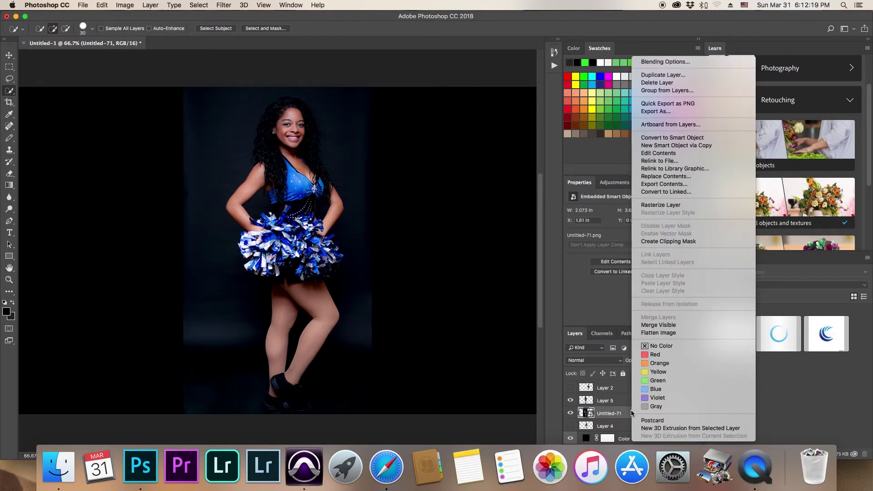
pyautogui.click(668, 83)
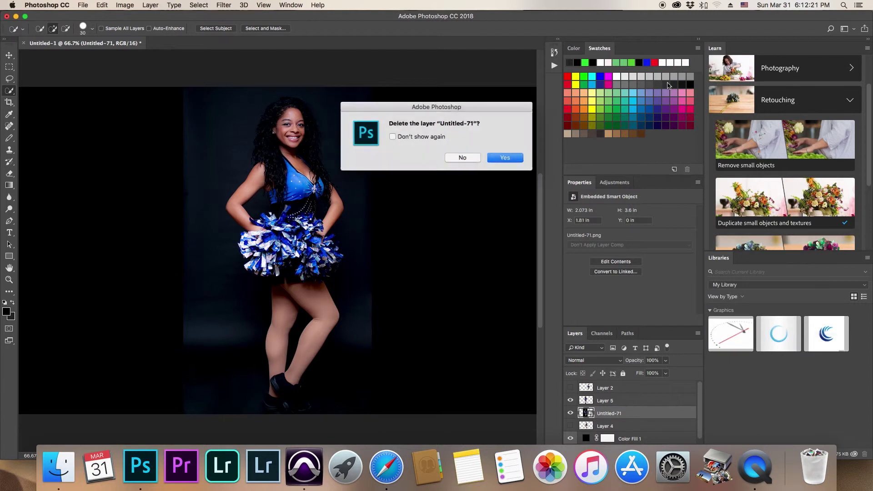
pyautogui.click(504, 158)
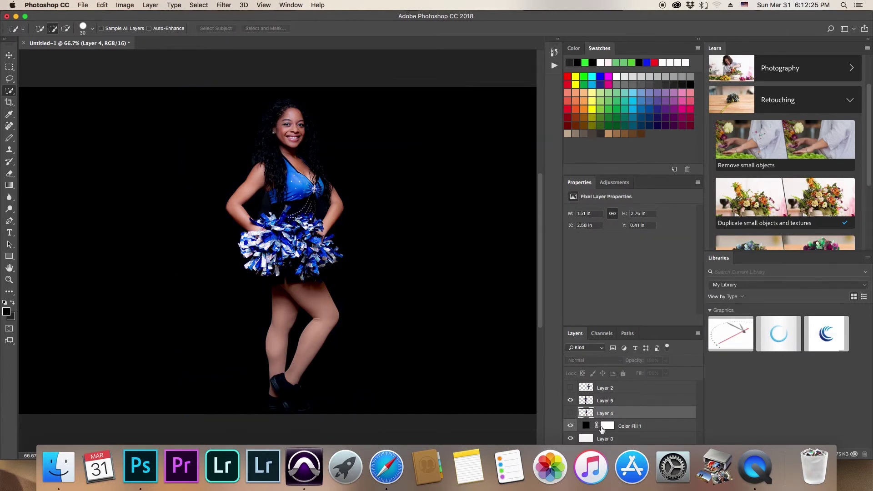
# Show Layer 2 and Layer 4 again, and select Layer 5 and toggle its visibility to check the third cutout.
pyautogui.click(571, 388)
pyautogui.click(571, 413)
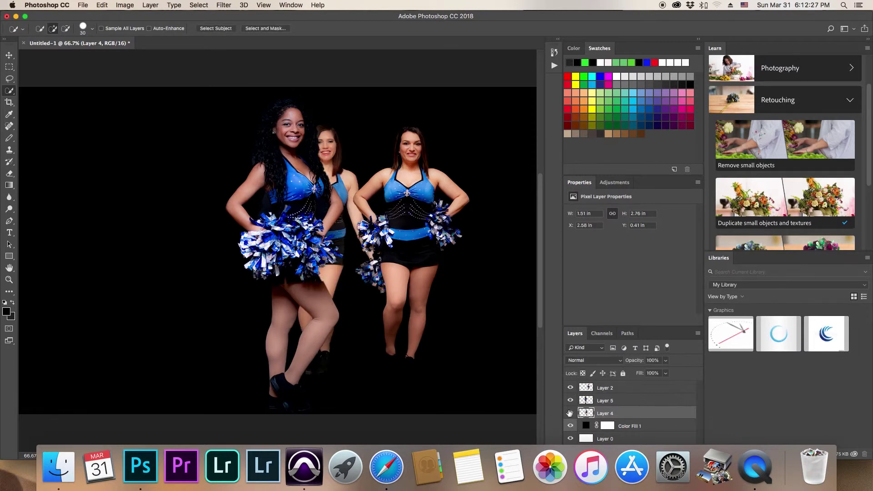
pyautogui.click(621, 401)
pyautogui.click(571, 400)
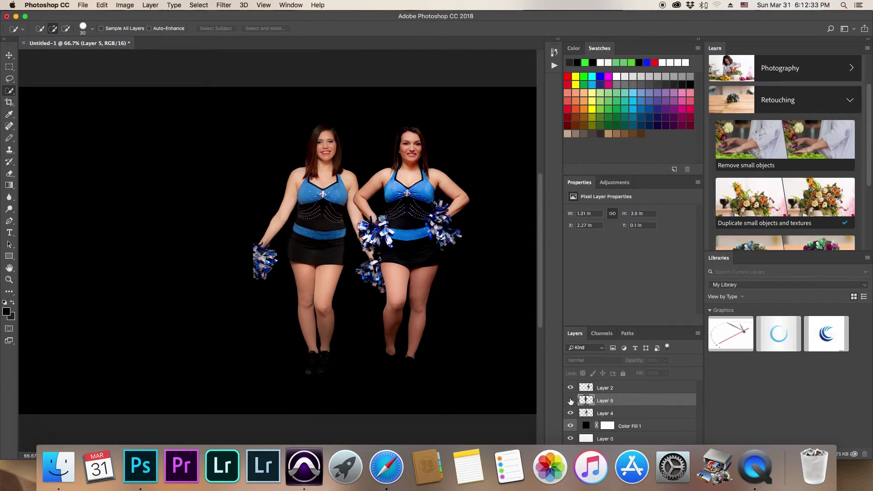
pyautogui.click(570, 401)
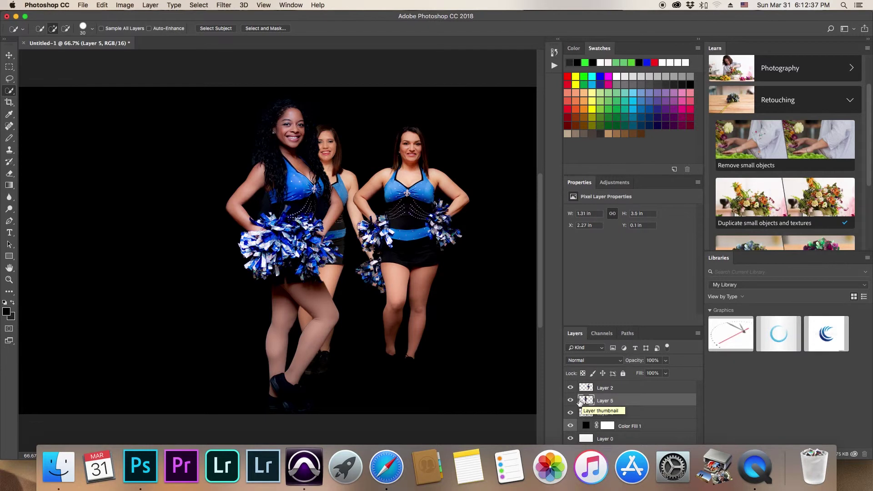
# Copy and paste the whole Layer 5 cutout and move the pasted copy to the empty area left of the original.
pyautogui.press('super+a')
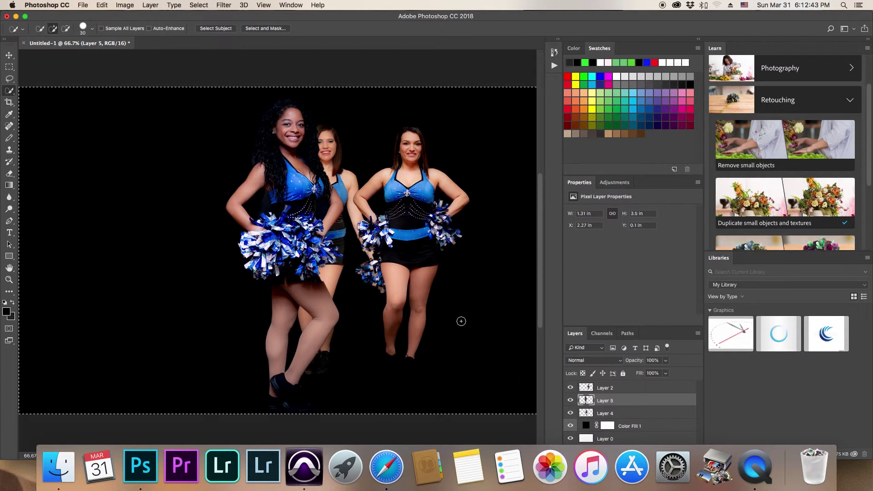
pyautogui.press('super+c')
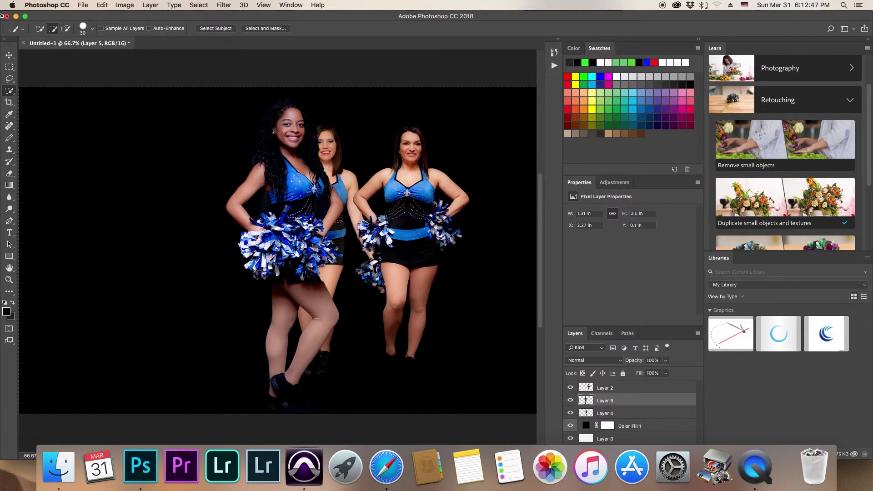
pyautogui.click(102, 5)
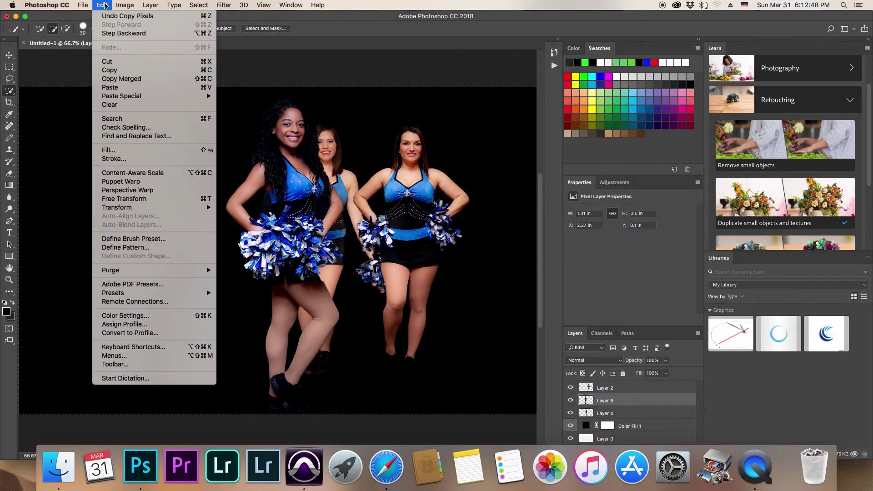
pyautogui.click(112, 90)
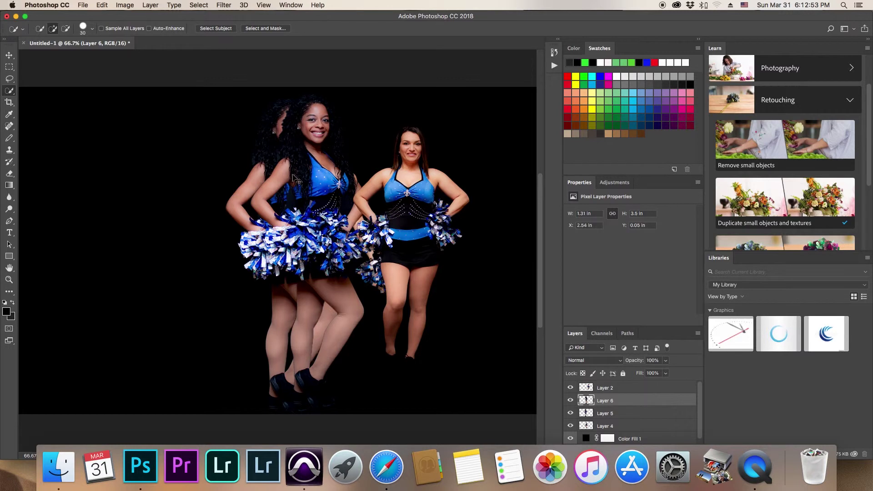
pyautogui.press('super+t')
pyautogui.moveTo(317, 182); pyautogui.dragTo(148, 187)
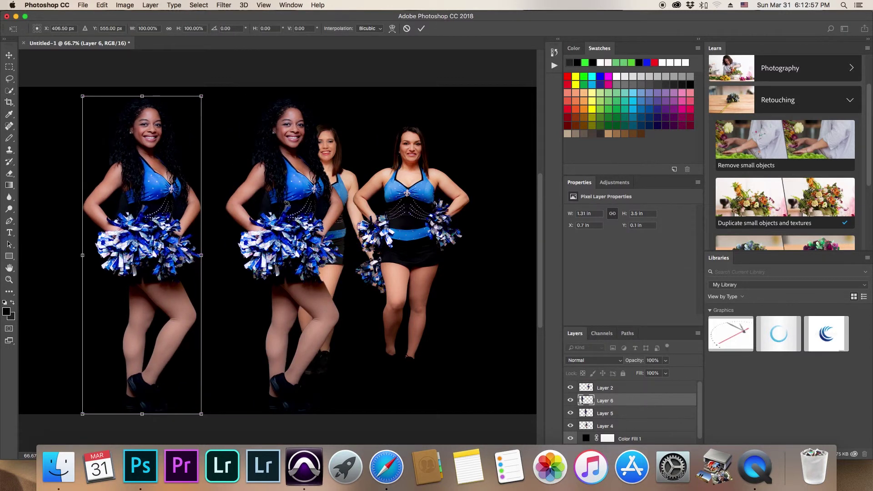
# Apply the pasted copy's placement, then identify the original Layer 5 cutout by toggling its visibility and delete that layer.
pyautogui.press('Return')
pyautogui.press('w')
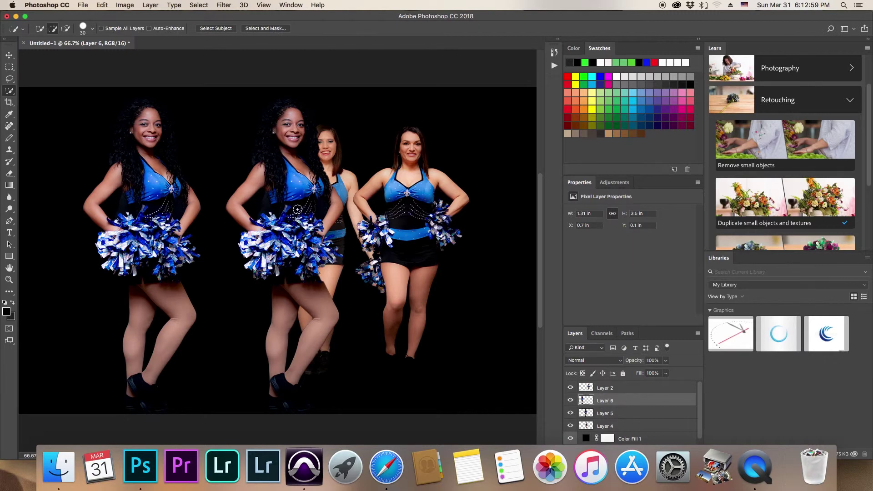
pyautogui.click(570, 412)
pyautogui.click(570, 413)
pyautogui.click(569, 413)
pyautogui.click(569, 413)
pyautogui.click(624, 413)
pyautogui.rightClick(625, 409)
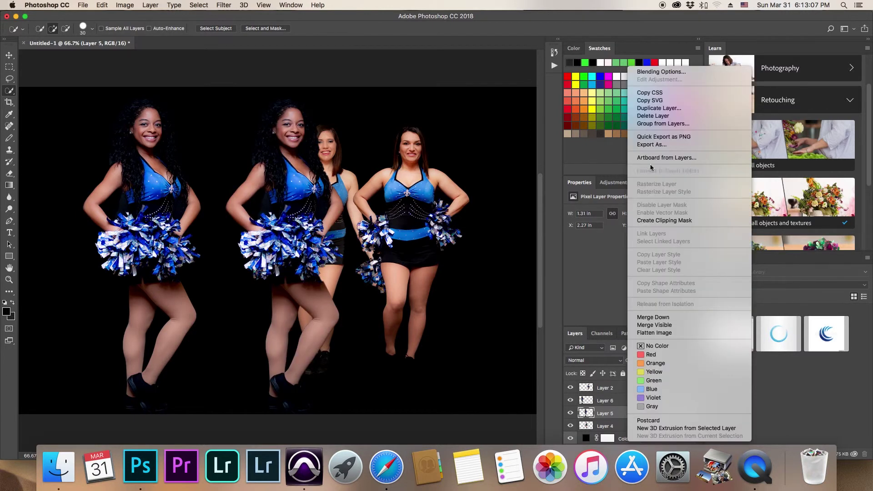
pyautogui.click(653, 115)
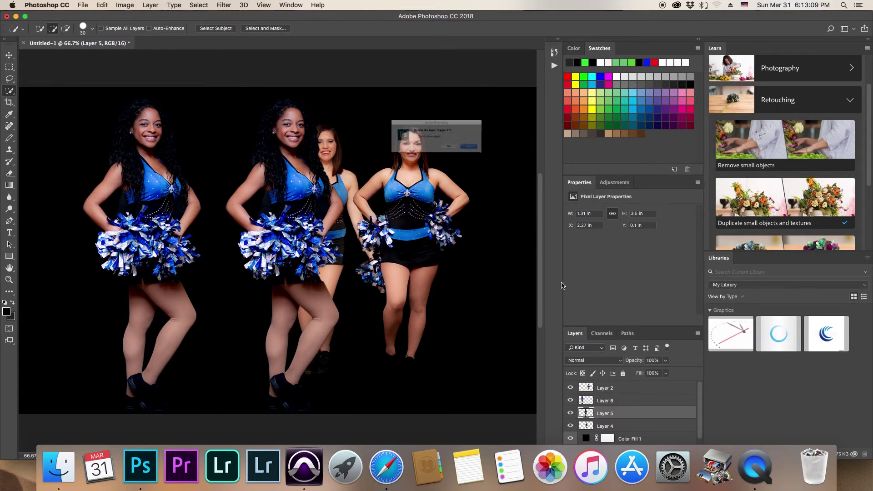
pyautogui.click(505, 158)
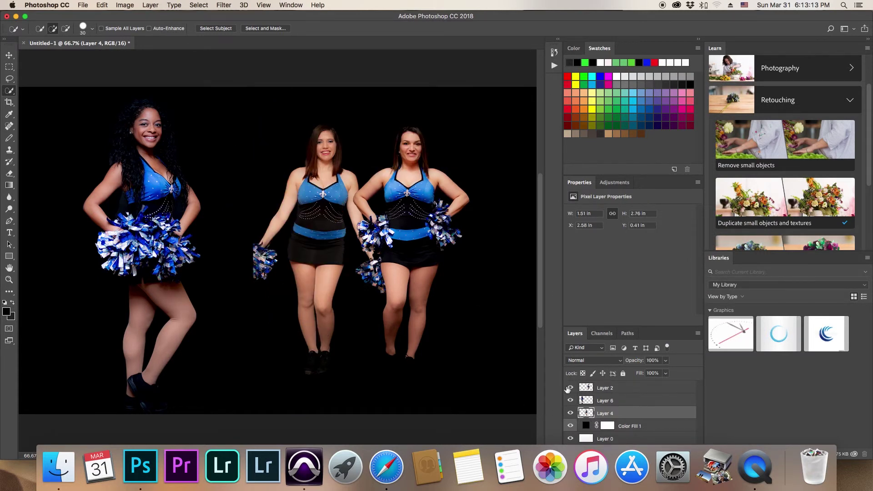
# Toggle the visibility of Layer 2, Layer 4 and Layer 6 to check which cheerleader each one holds.
pyautogui.click(570, 388)
pyautogui.click(570, 388)
pyautogui.click(570, 413)
pyautogui.click(570, 413)
pyautogui.click(570, 401)
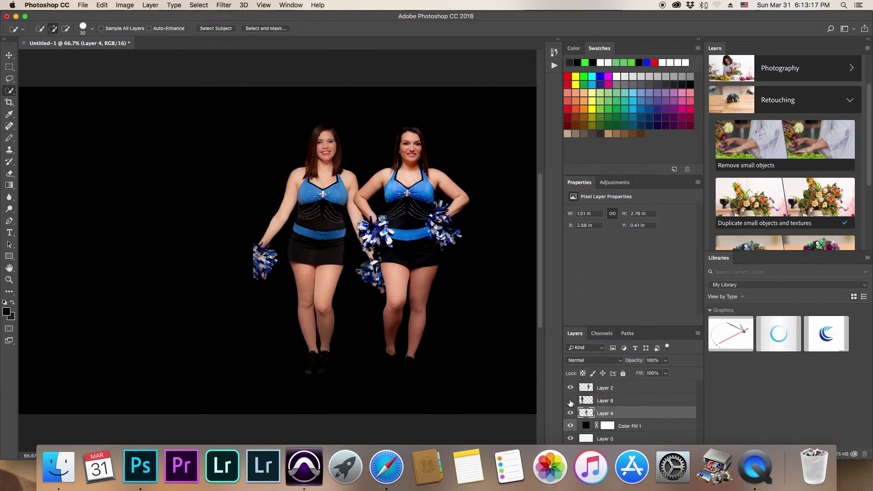
pyautogui.click(570, 401)
# Scale the Layer 6 cheerleader to 85.50% width and 78.95% height and place her directly left of the middle cheerleader.
pyautogui.click(632, 401)
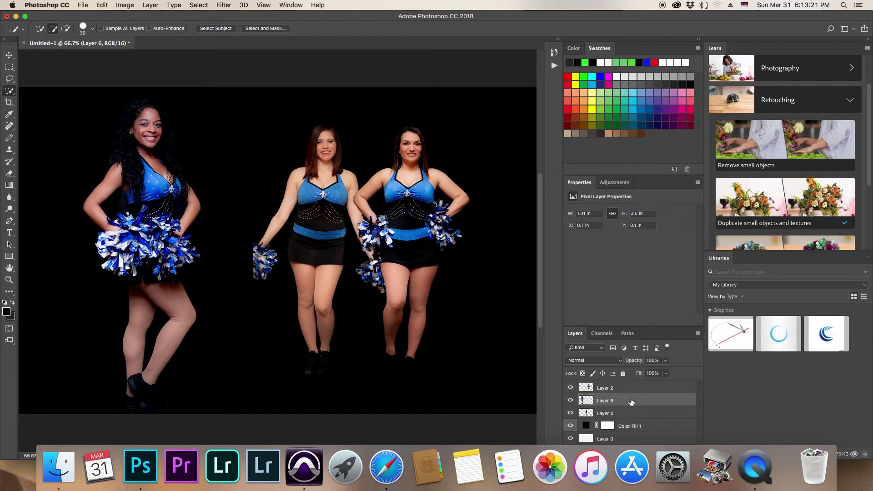
pyautogui.press('super+t')
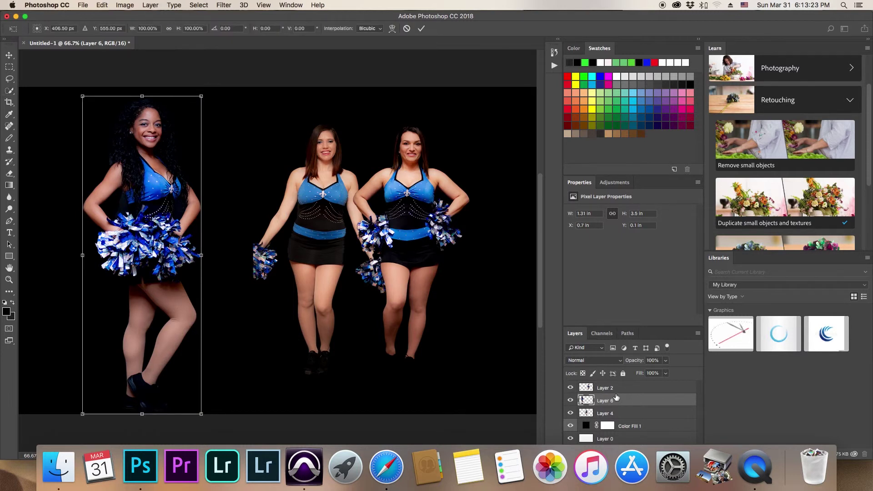
pyautogui.moveTo(83, 95); pyautogui.dragTo(99, 156)
pyautogui.moveTo(141, 237); pyautogui.dragTo(219, 210)
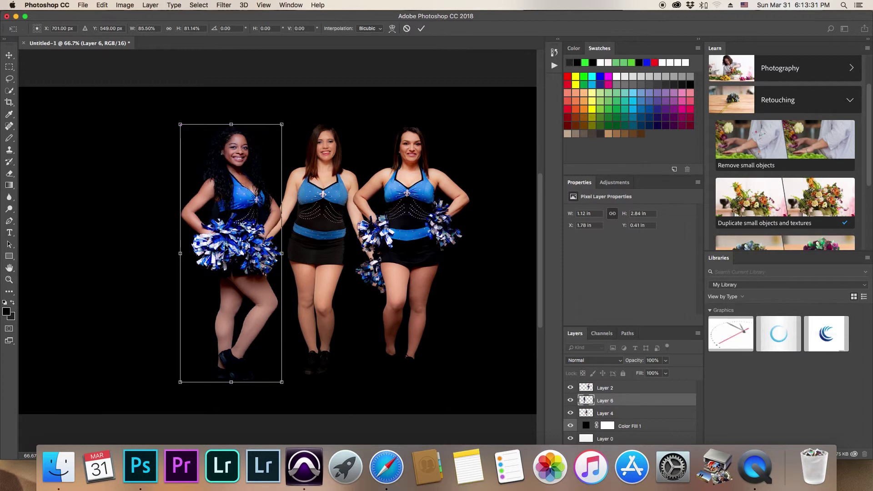
pyautogui.moveTo(233, 381); pyautogui.dragTo(233, 376)
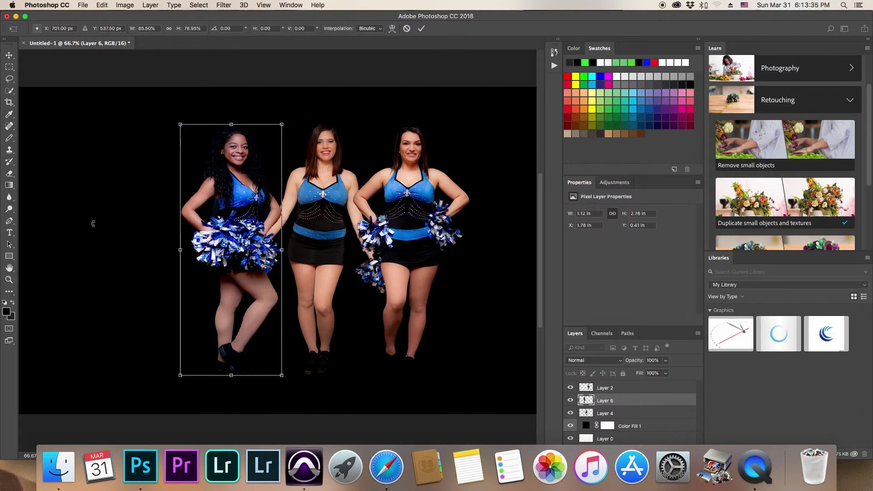
pyautogui.press('Return')
pyautogui.press('w')
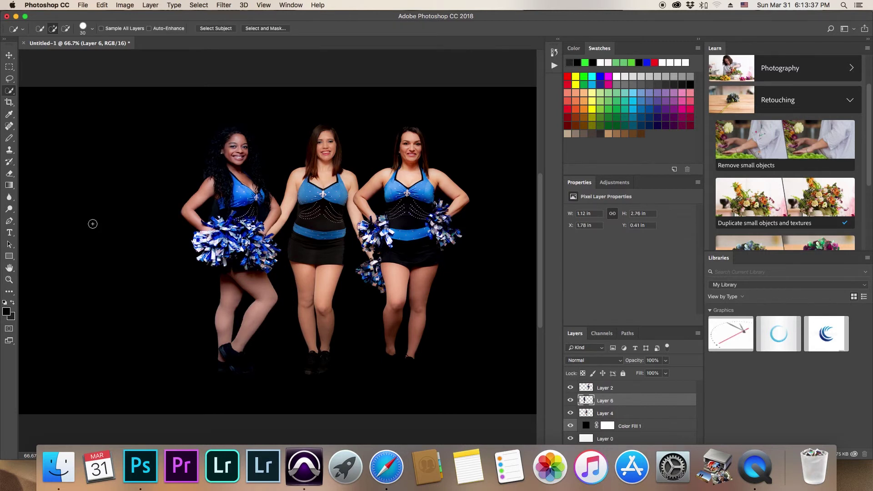